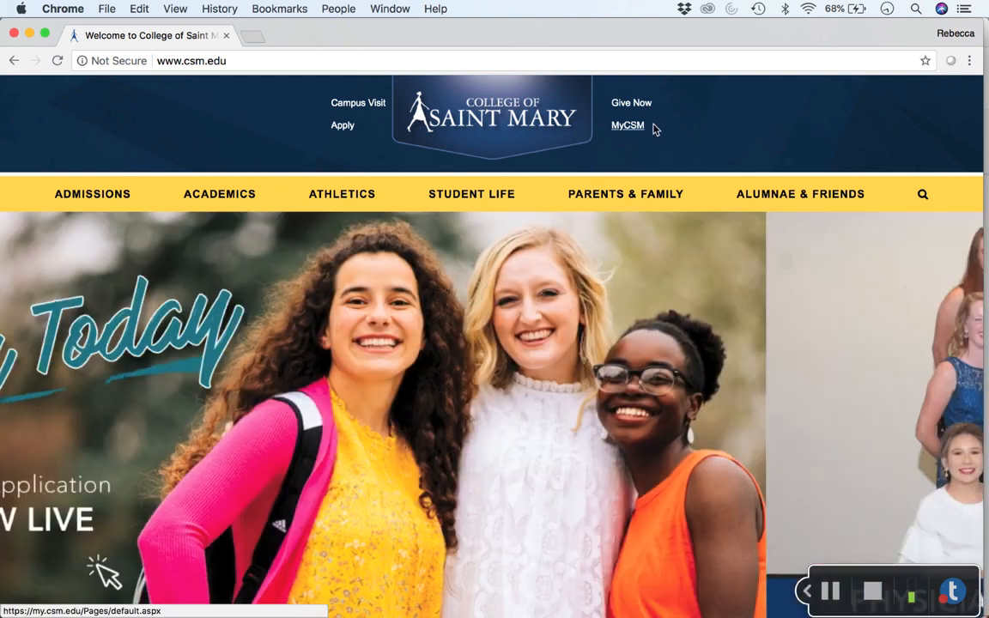
Step: Open My Apps from the MyCSM portal's Campus Links and log on with the saved credentials
left_click(653, 129)
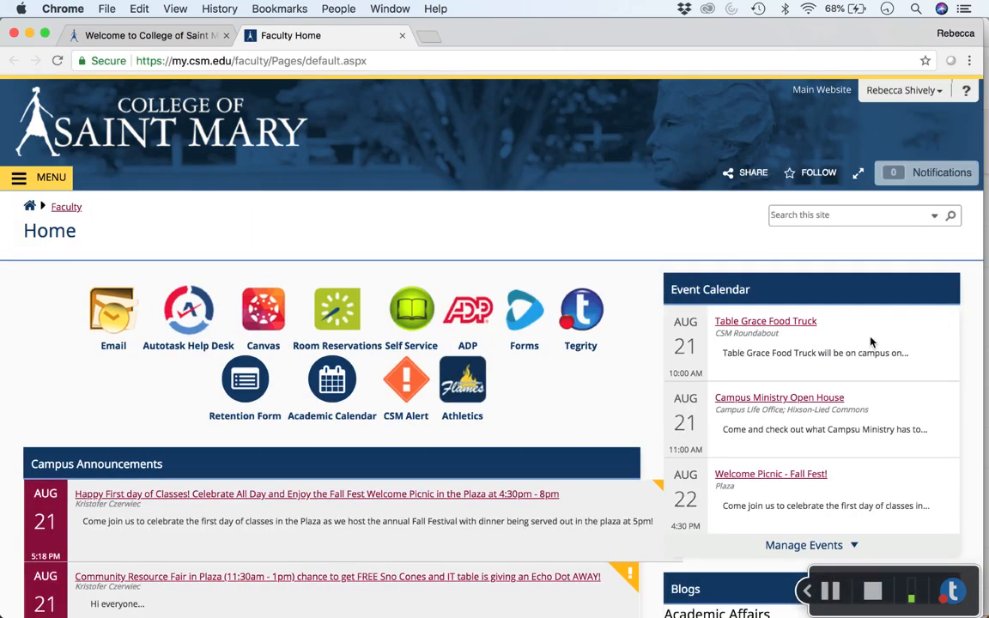
scroll(871, 342, "down", 3)
scroll(871, 341, "down", 15)
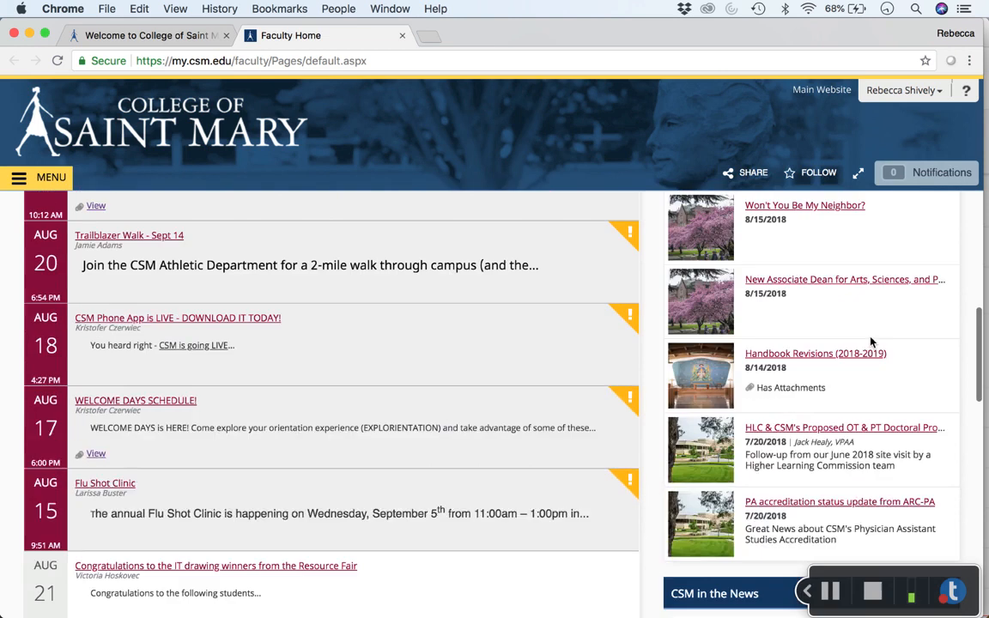
scroll(871, 342, "down", 4)
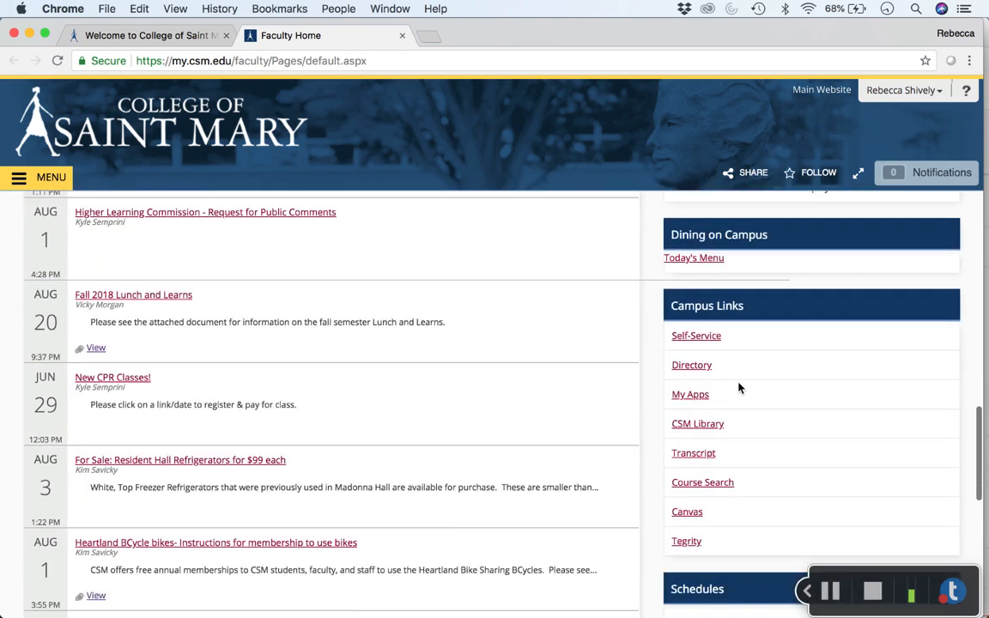
left_click(691, 395)
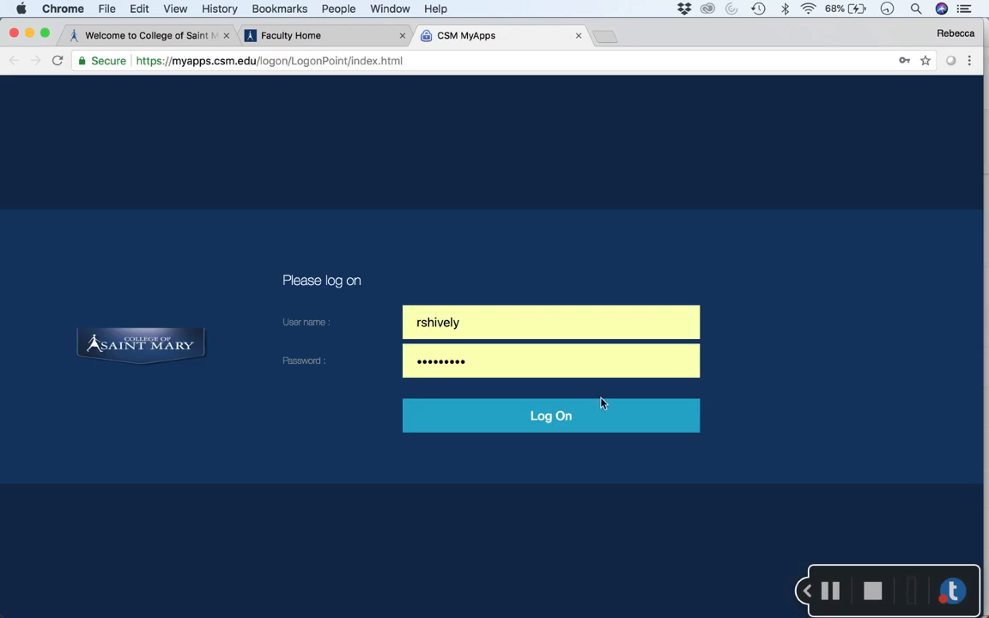
left_click(616, 423)
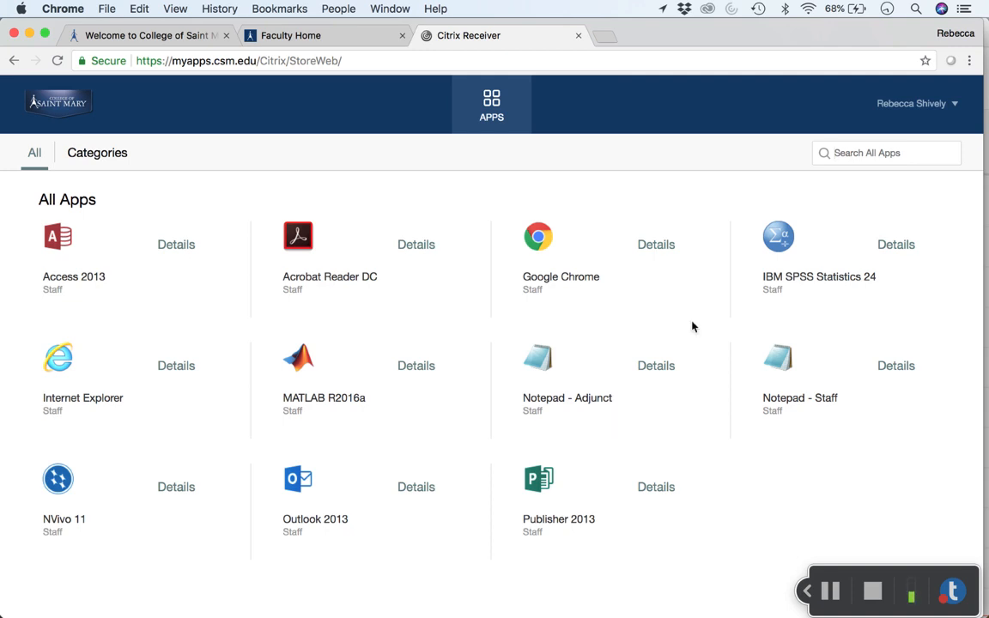
Step: Launch IBM SPSS Statistics 24 and bring up its empty Data Editor in a maximized window
left_click(820, 279)
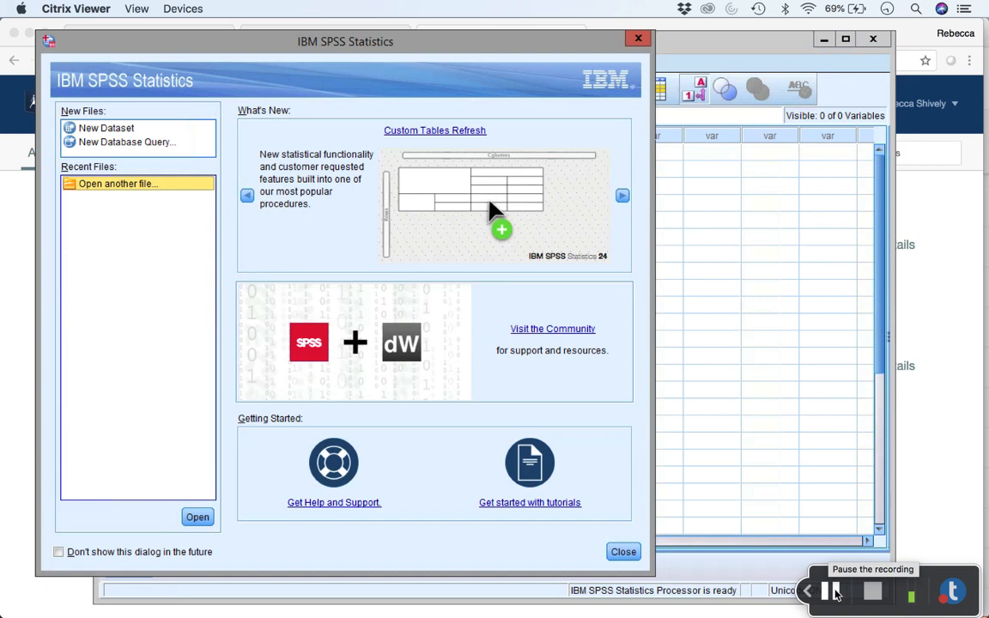
left_click(625, 552)
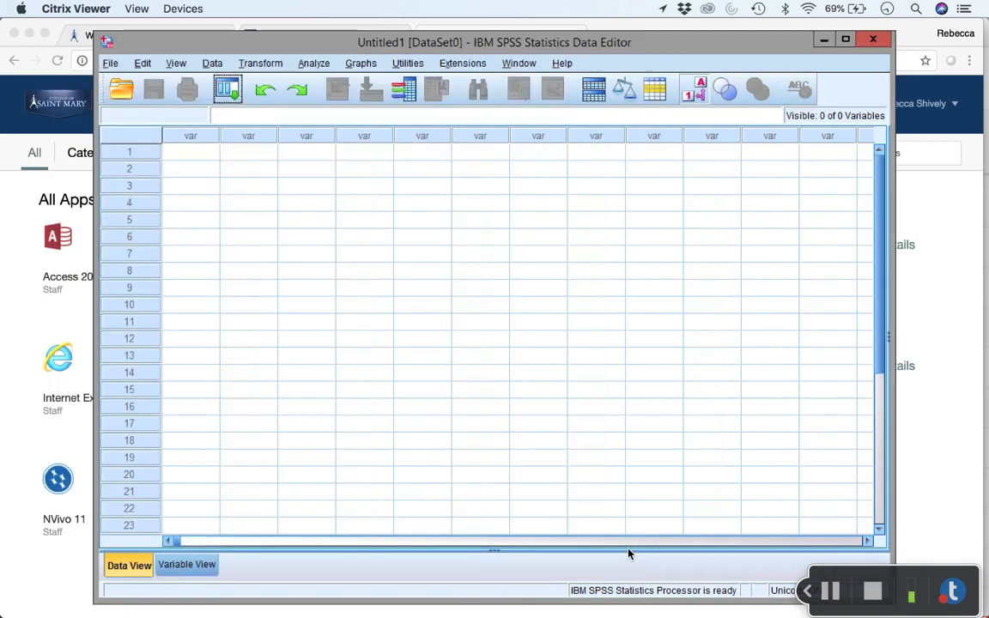
double_click(492, 39)
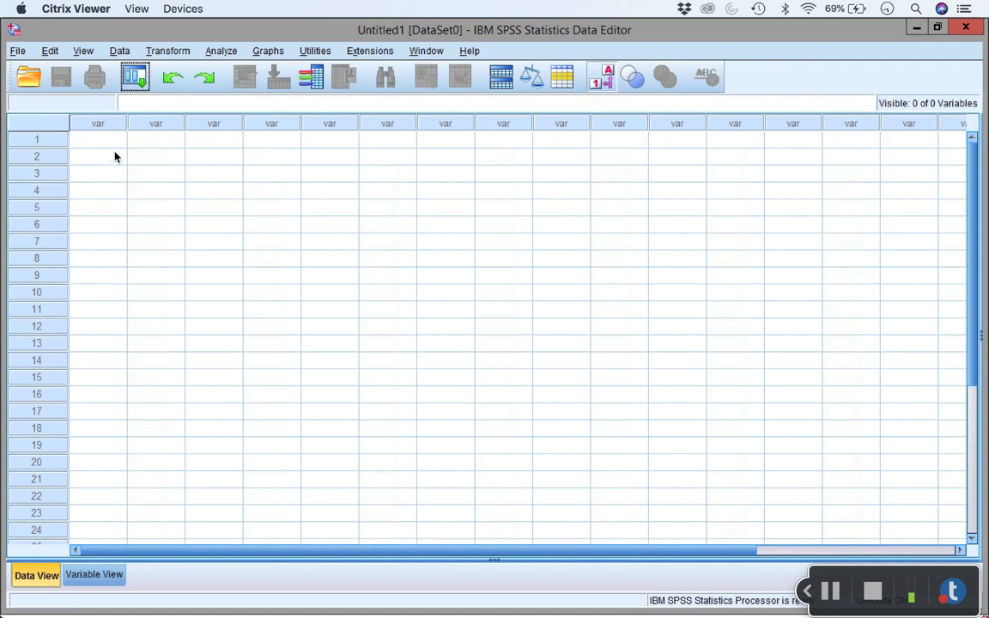
Step: Define two variables named Gender and Age in Variable View
left_click(104, 577)
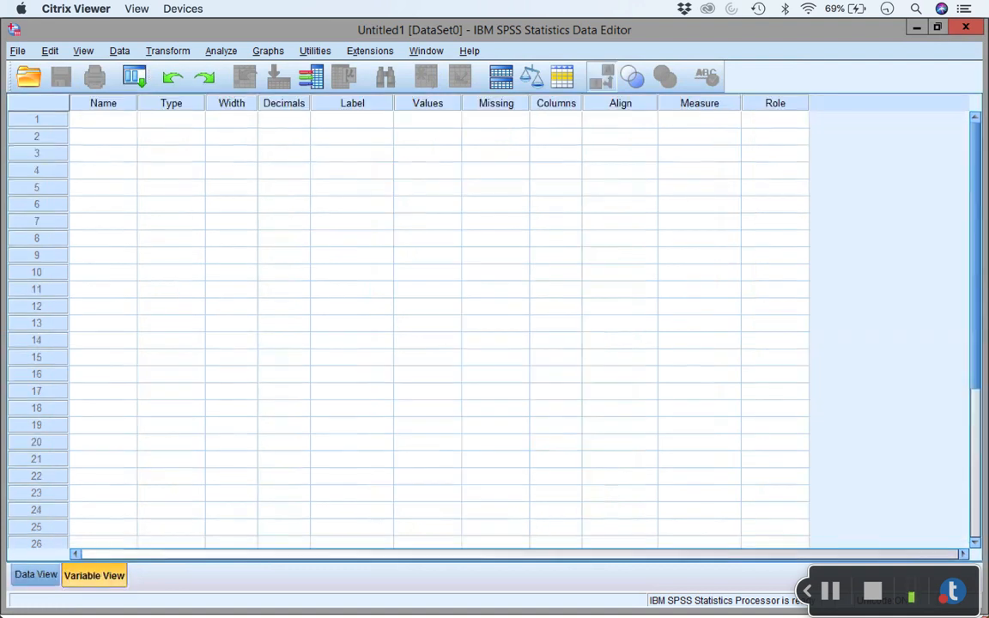
left_click(108, 120)
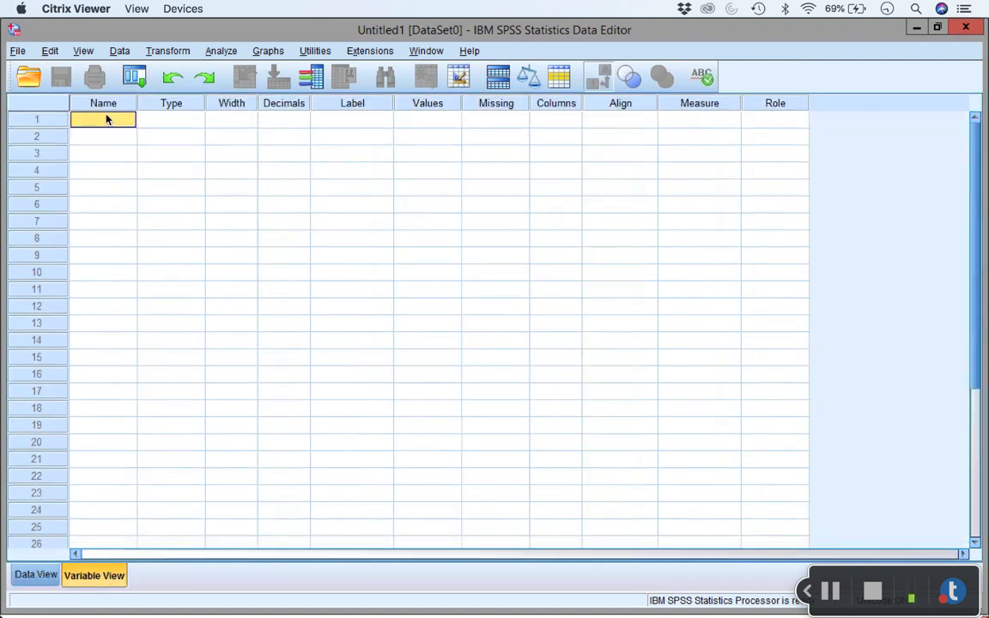
type("Gender")
key("Return")
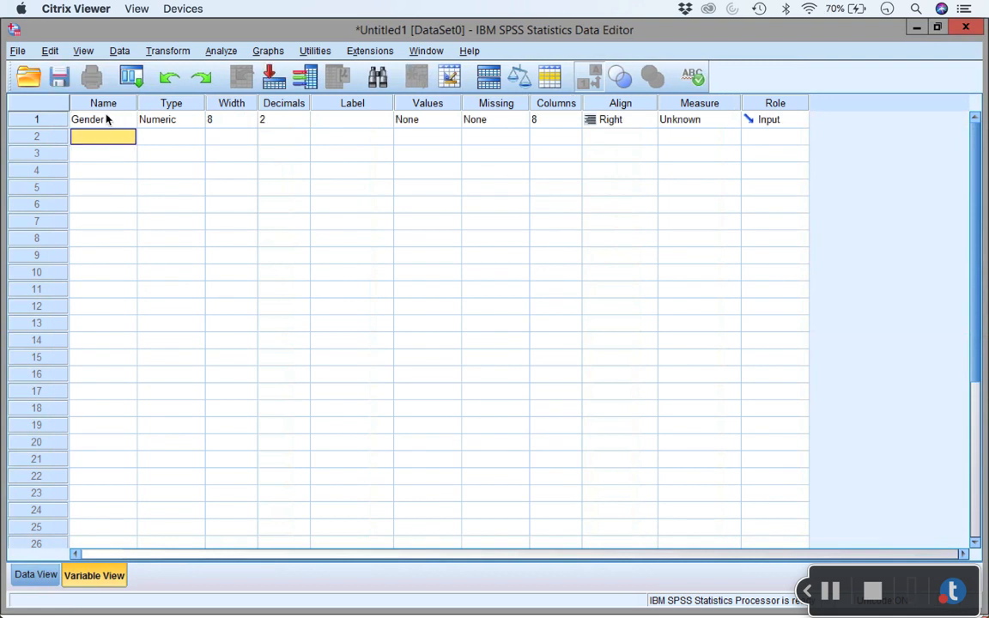
type("Age")
key("Return")
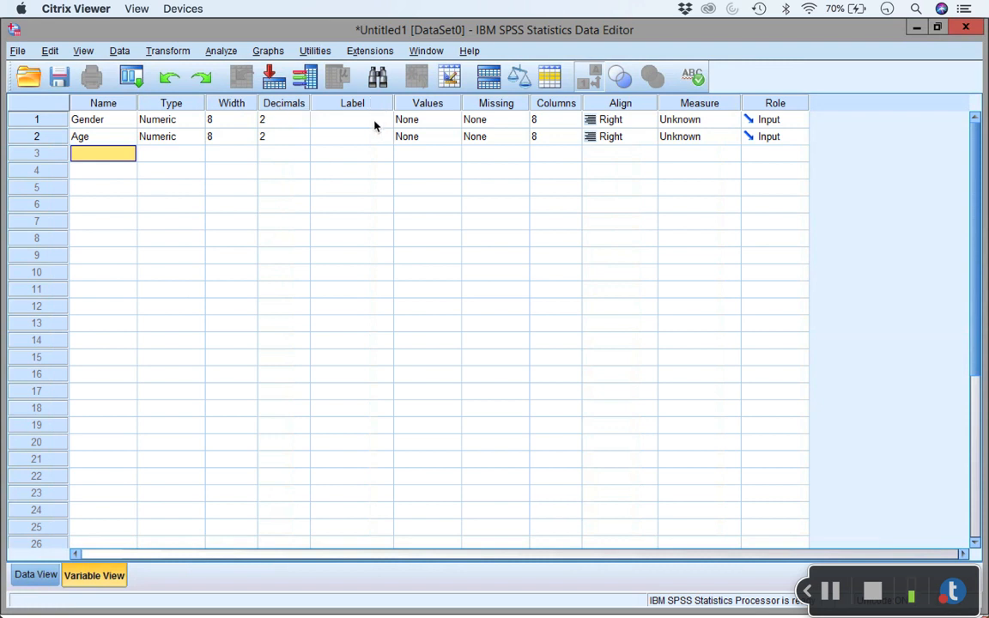
Step: Set the measurement level to Nominal for Gender and Scale for Age
left_click(709, 103)
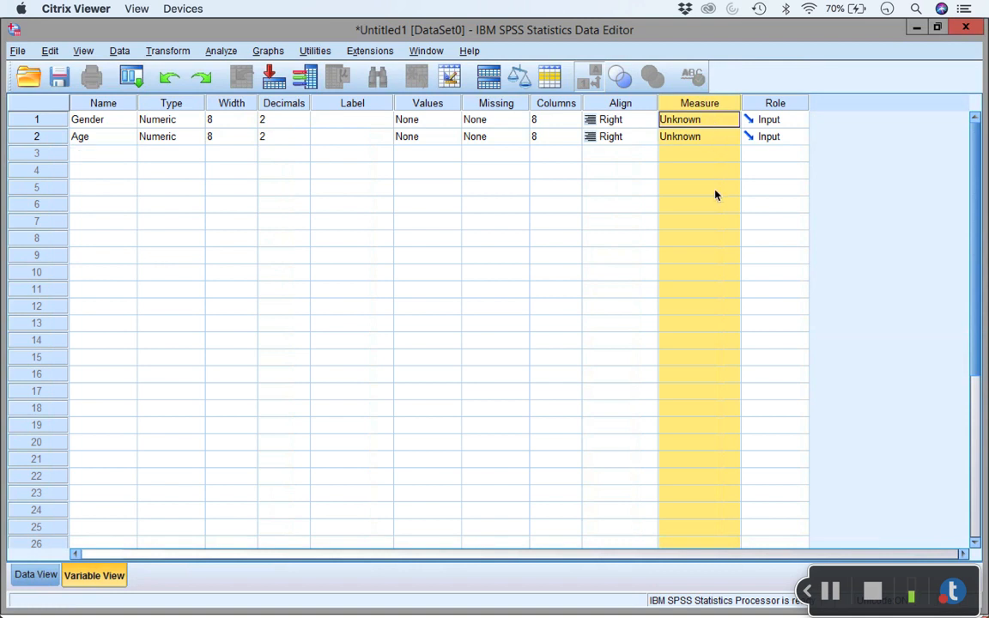
left_click(730, 121)
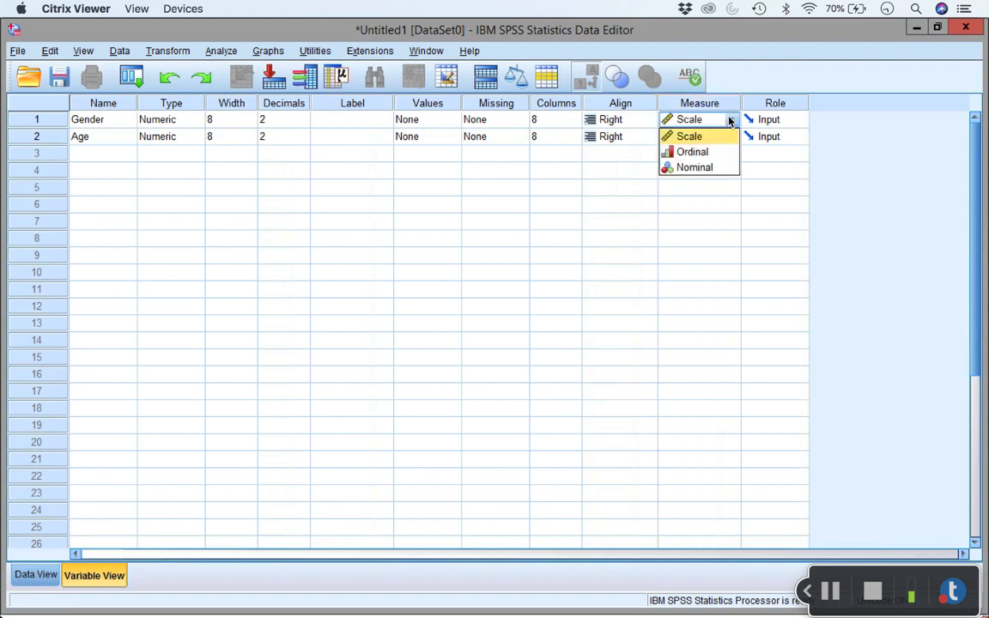
left_click(728, 168)
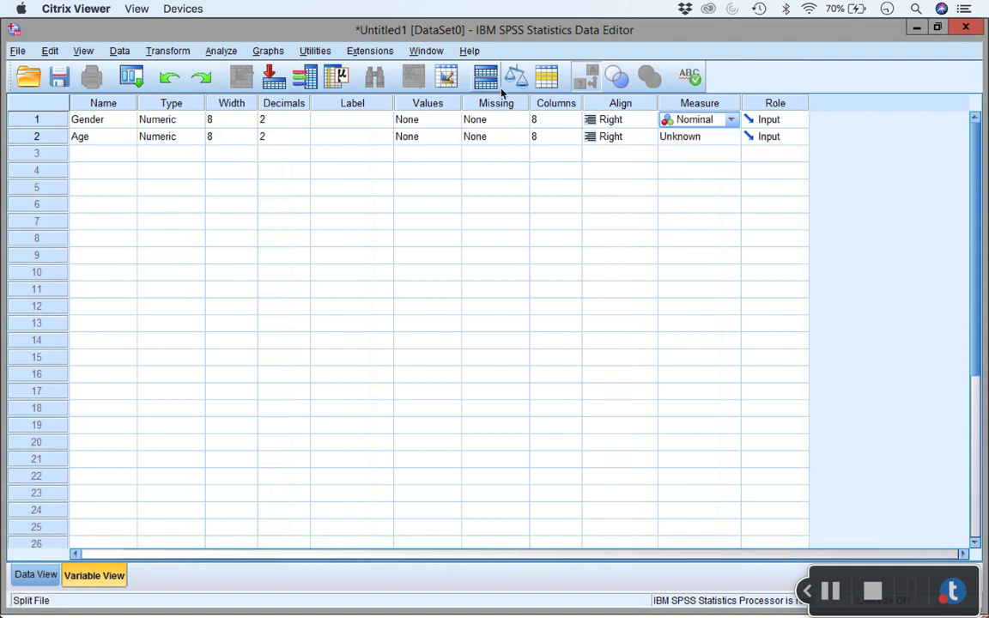
left_click(705, 138)
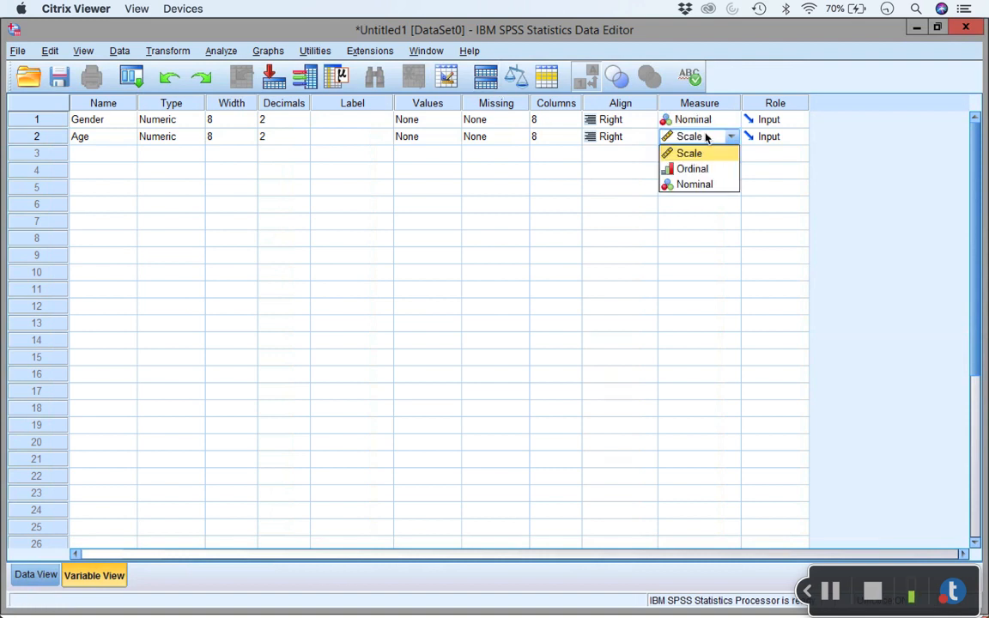
left_click(707, 155)
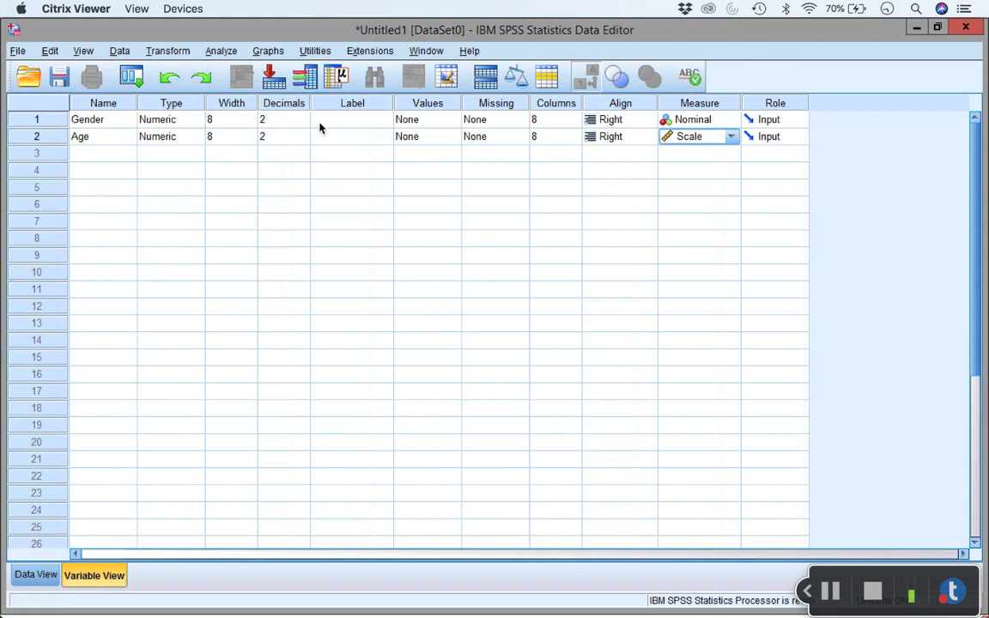
Step: Assign the value labels 0 = Male and 1 = Female to the Gender variable
left_click(435, 121)
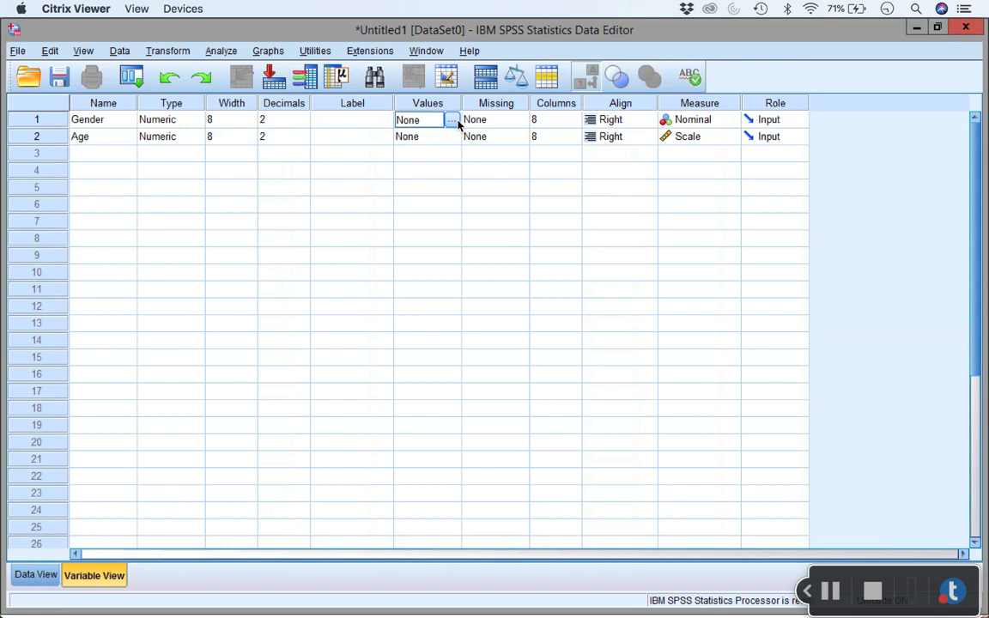
left_click(456, 121)
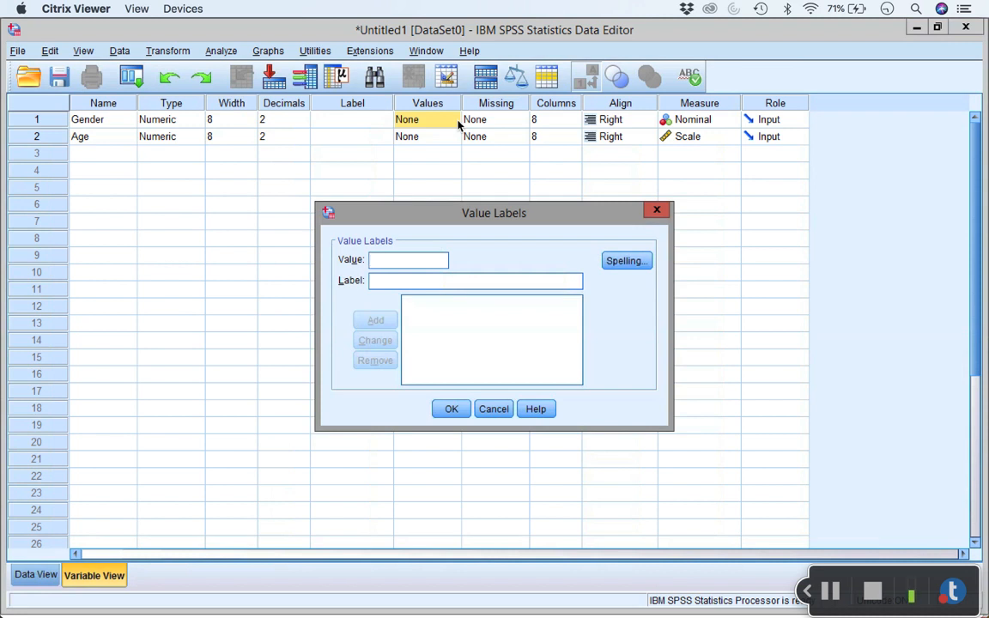
type("0")
key("Tab")
type("Males")
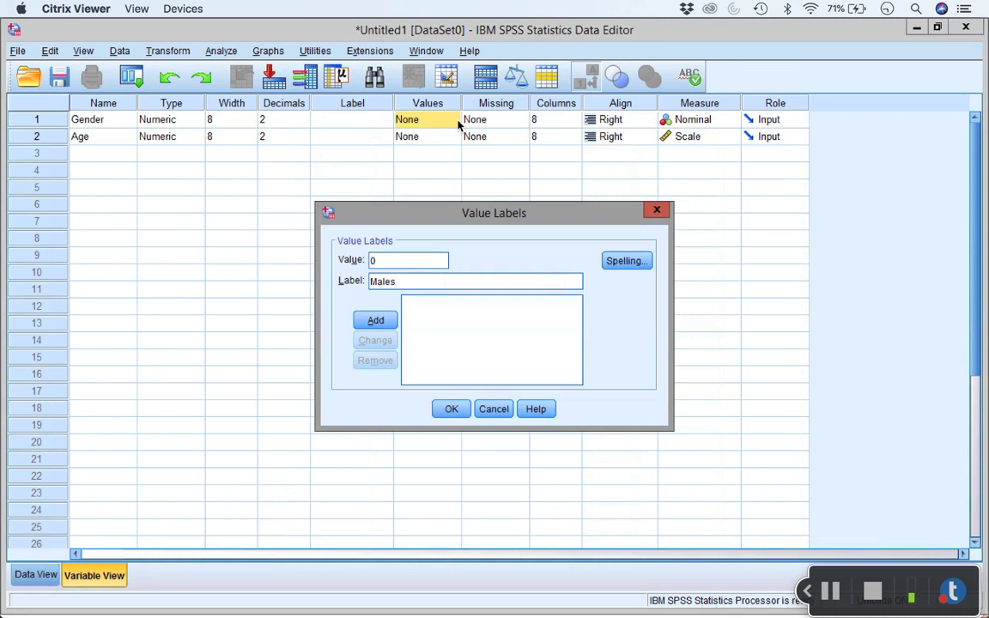
key("BackSpace")
key("Return")
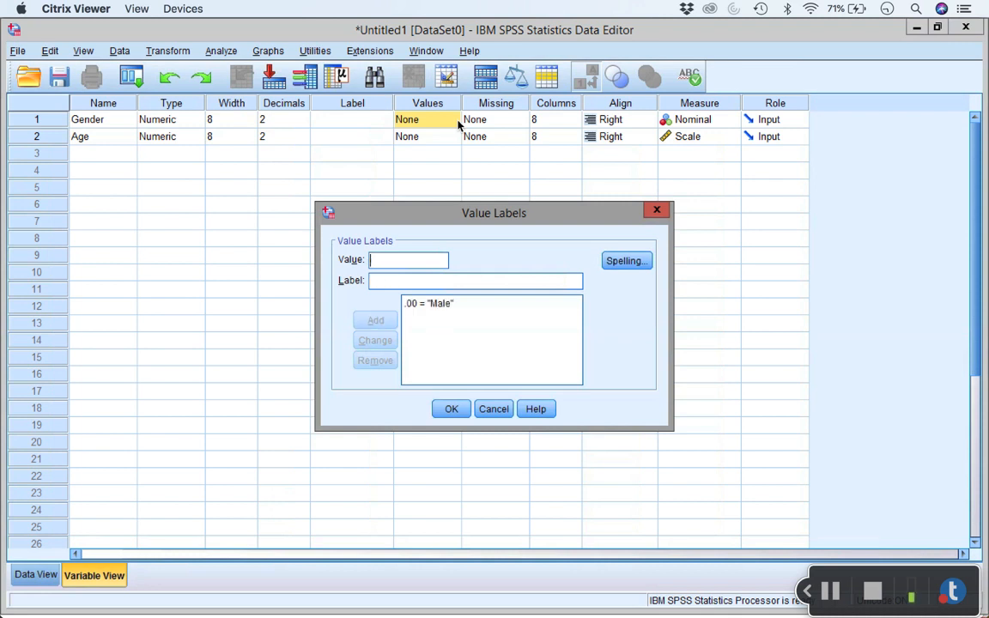
type("1")
key("Tab")
type("Female")
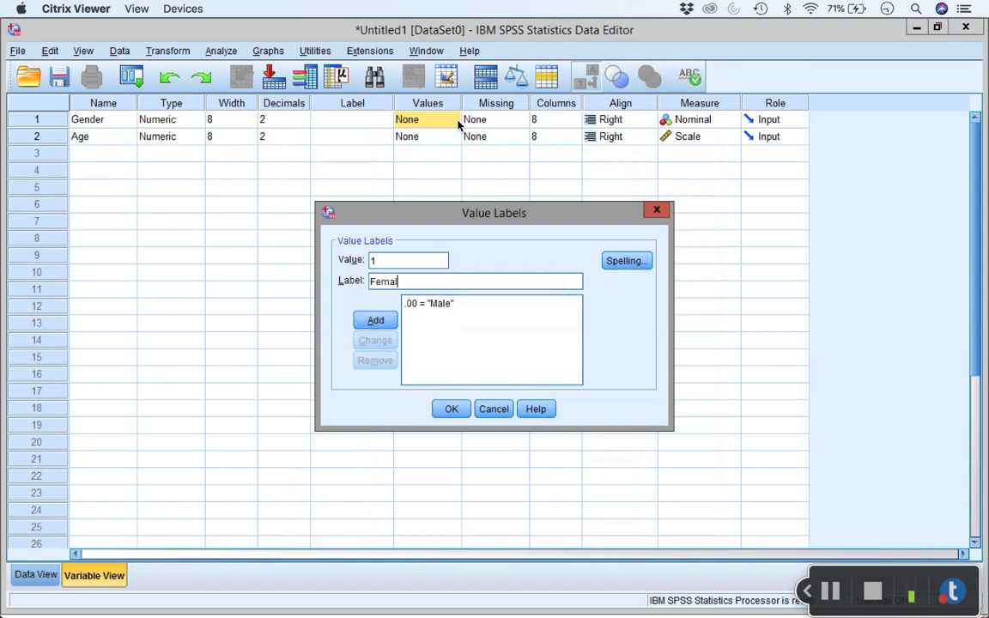
left_click(383, 319)
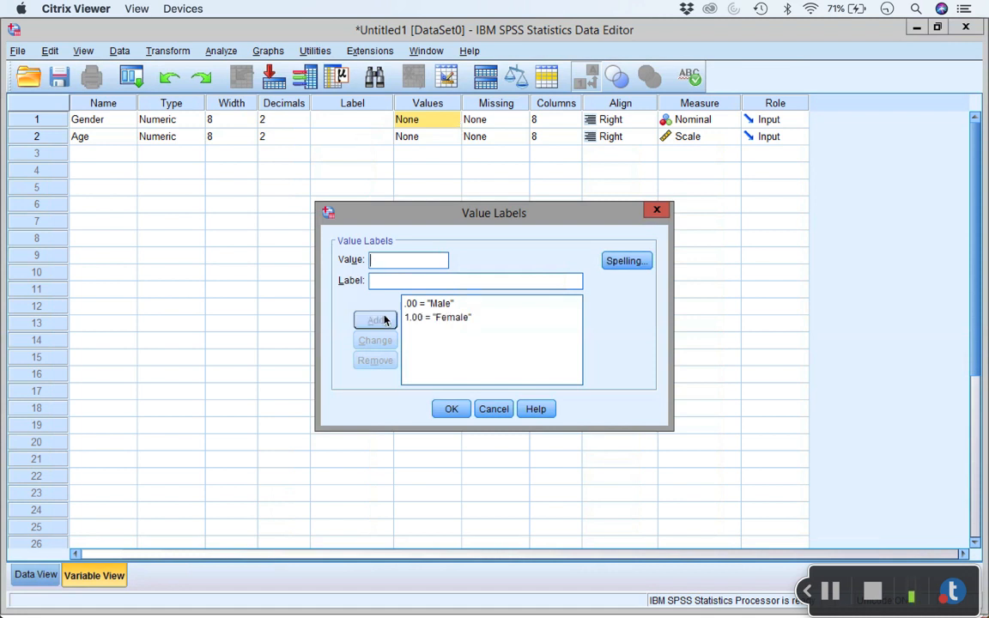
left_click(462, 409)
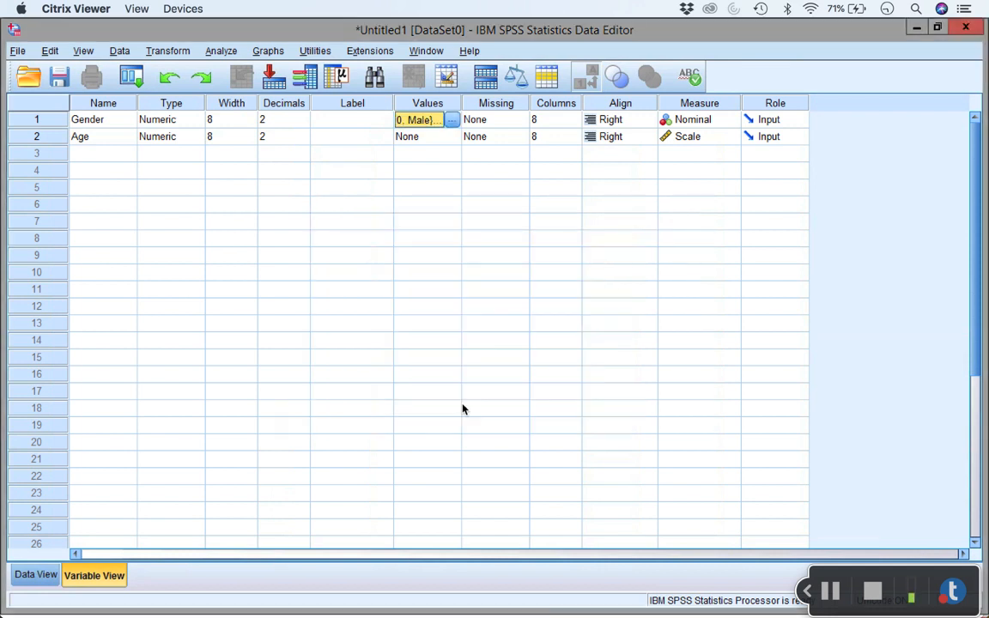
Step: Give the Gender variable the label "0=male, 1=female"
left_click(343, 123)
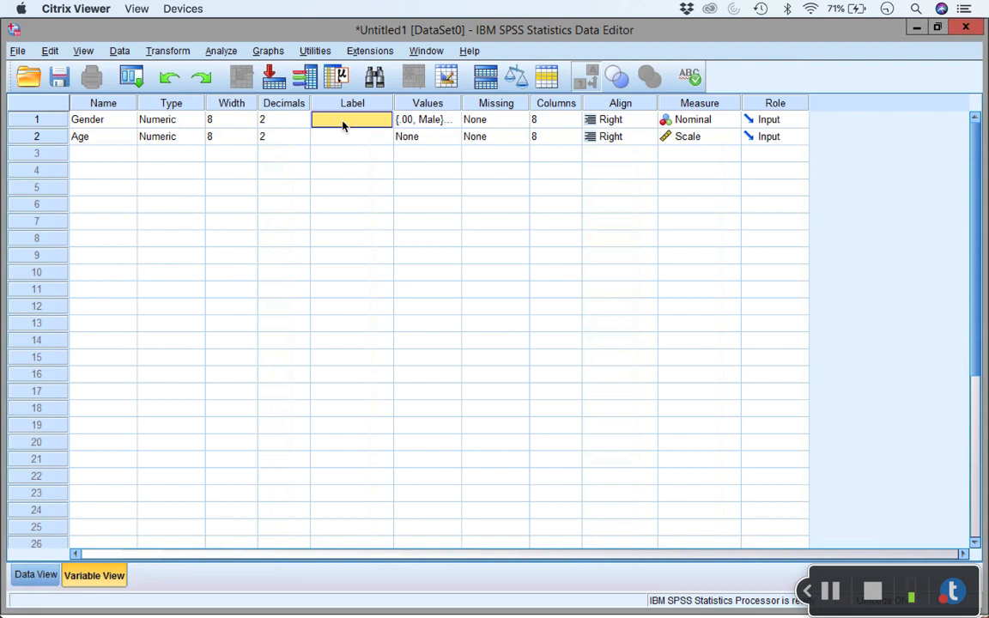
type("0=male, 1=female")
key("Return")
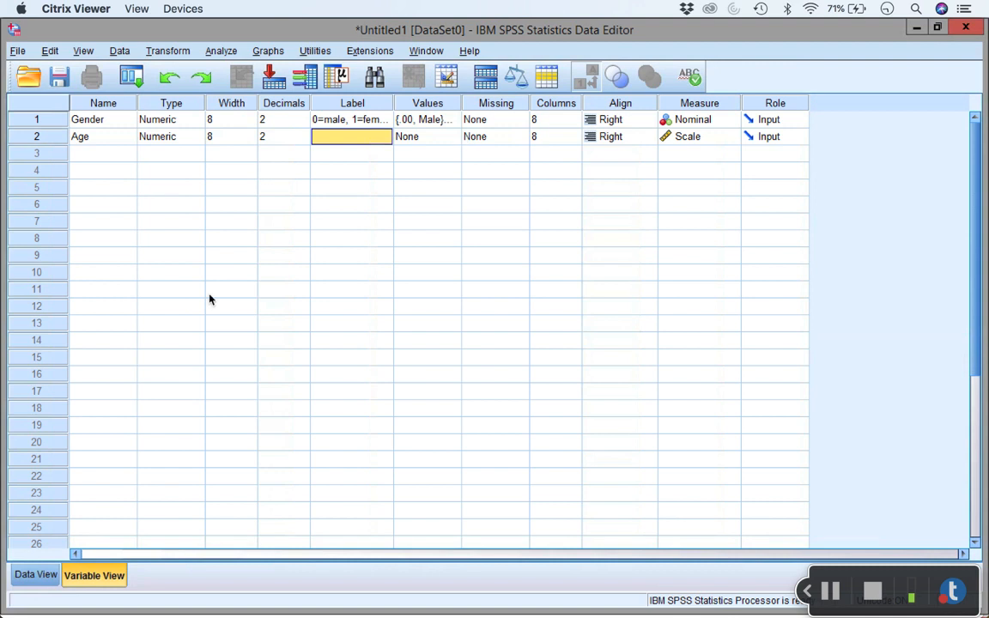
Step: Enter the code for Male (0) as Gender for cases 1 to 5 in Data View
left_click(39, 575)
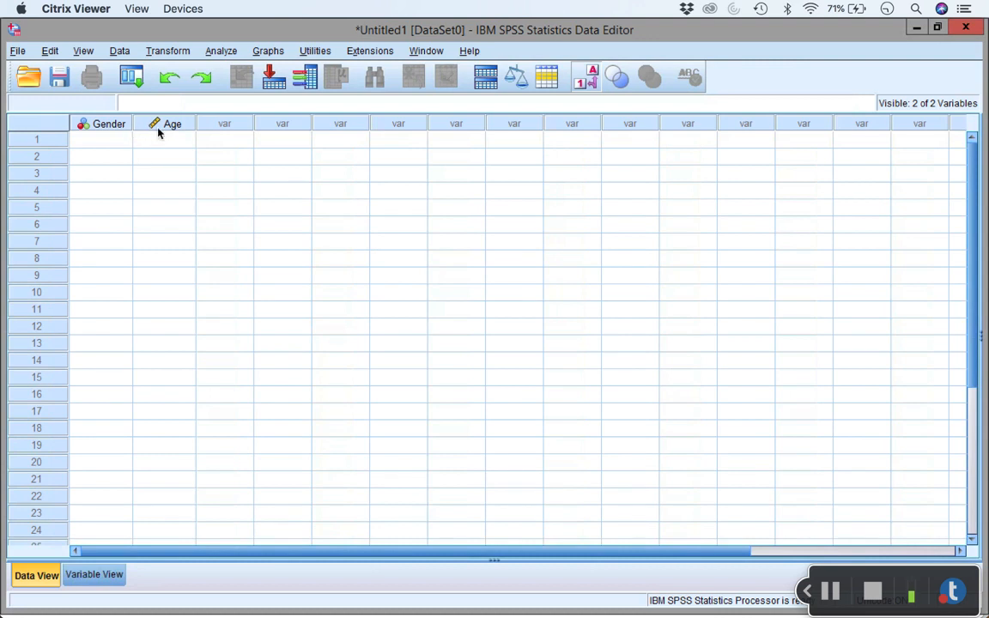
left_click(109, 144)
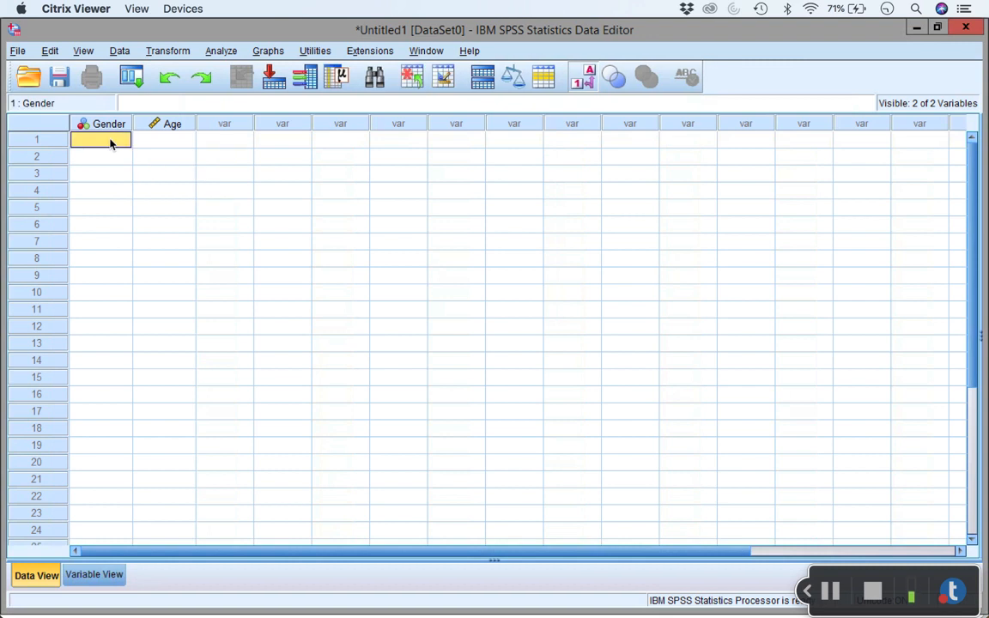
type("1")
key("Return")
type("1")
key("Return")
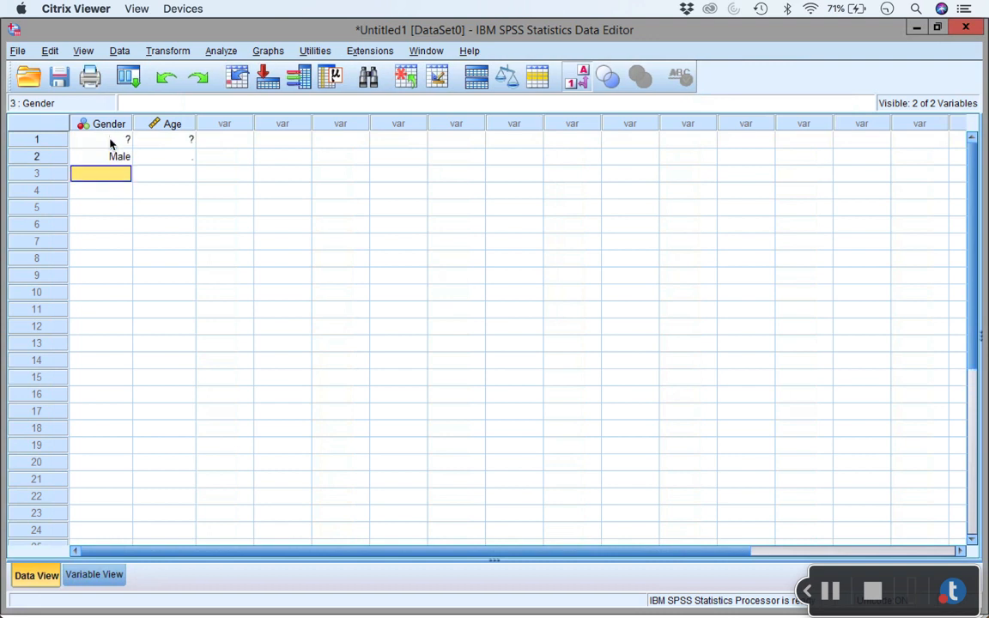
type("1")
key("Return")
type("1")
key("Return")
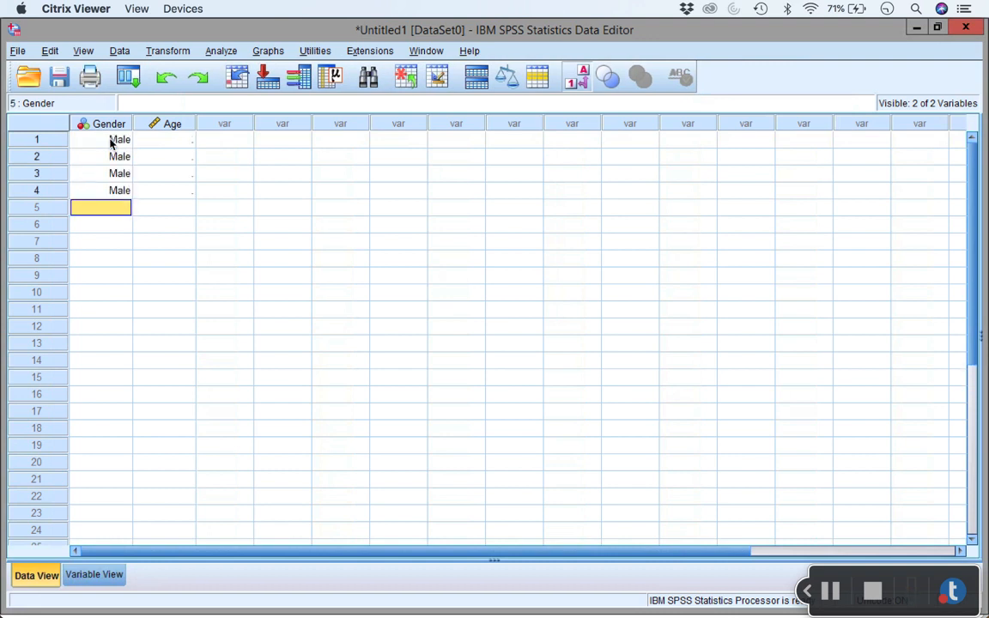
type("1")
key("Return")
Step: Enter the code for Female (1) as Gender for cases 6 and 7, correcting the mistyped entries
type("11")
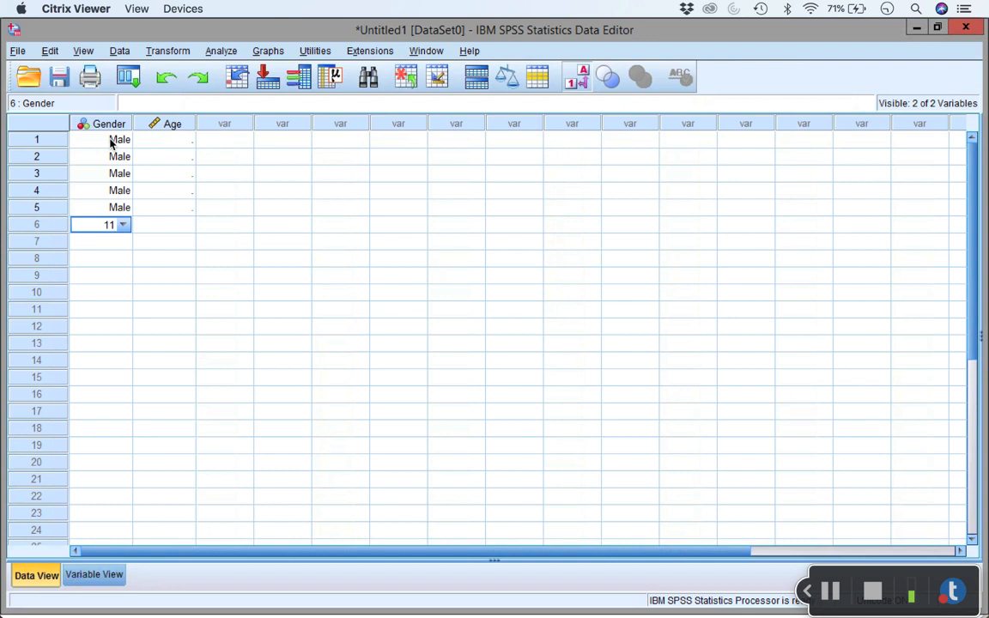
key("BackSpace")
key("BackSpace")
type("2")
key("Return")
type("11")
key("Return")
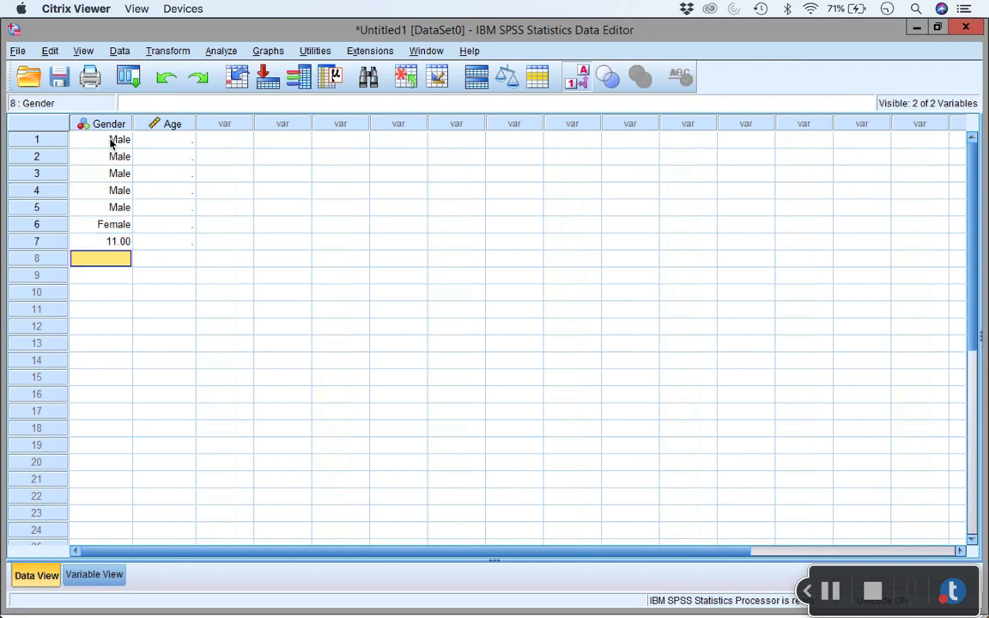
key("Up")
key("F2")
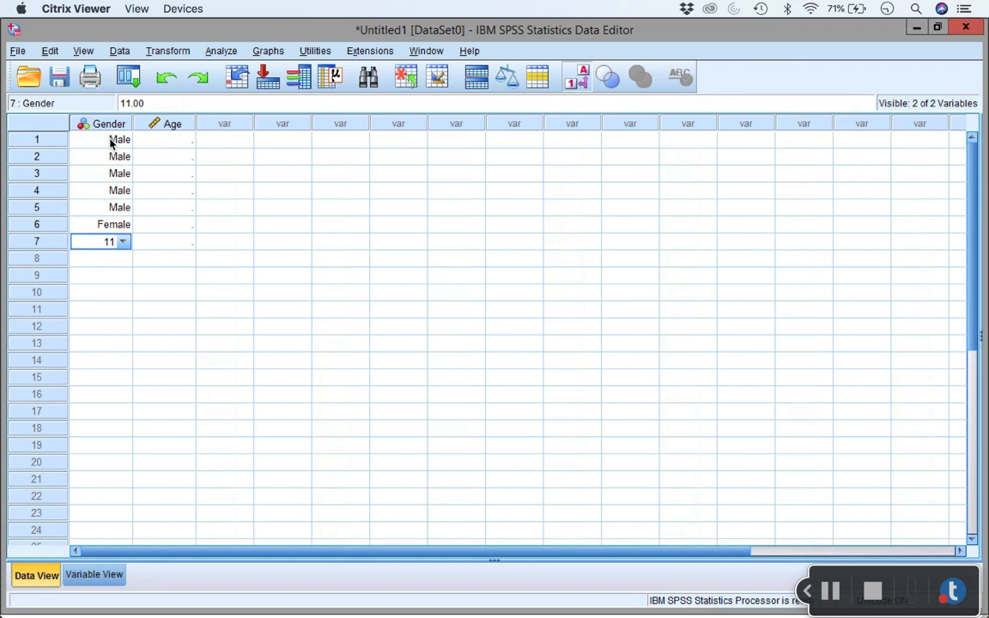
key("BackSpace")
key("BackSpace")
type("2")
key("Return")
Step: Enter the code for Female (1) as Gender for cases 8 to 10
type("11")
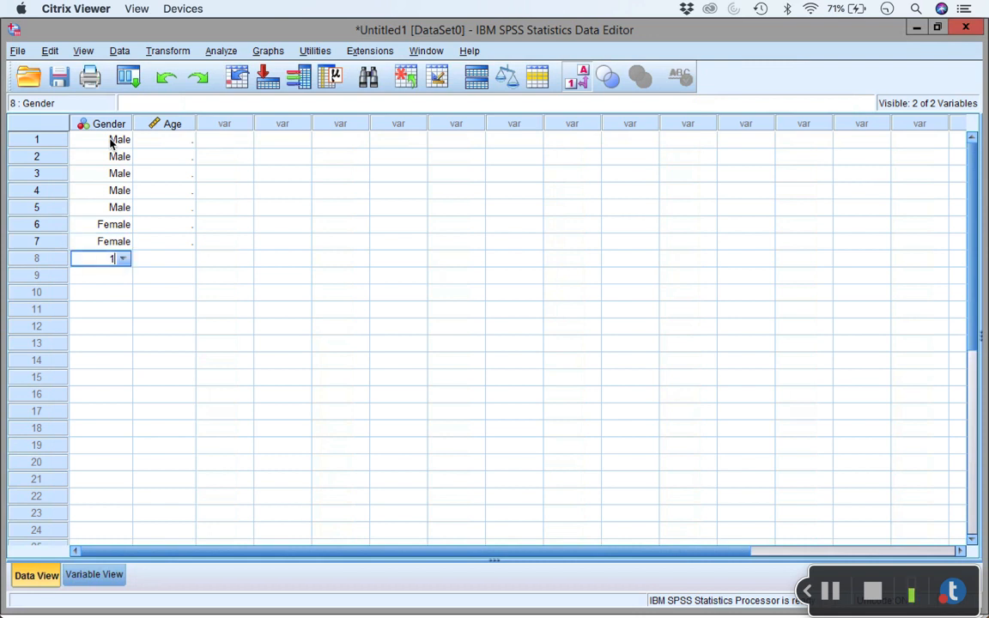
key("BackSpace")
type("2")
key("Return")
type("2")
key("Return")
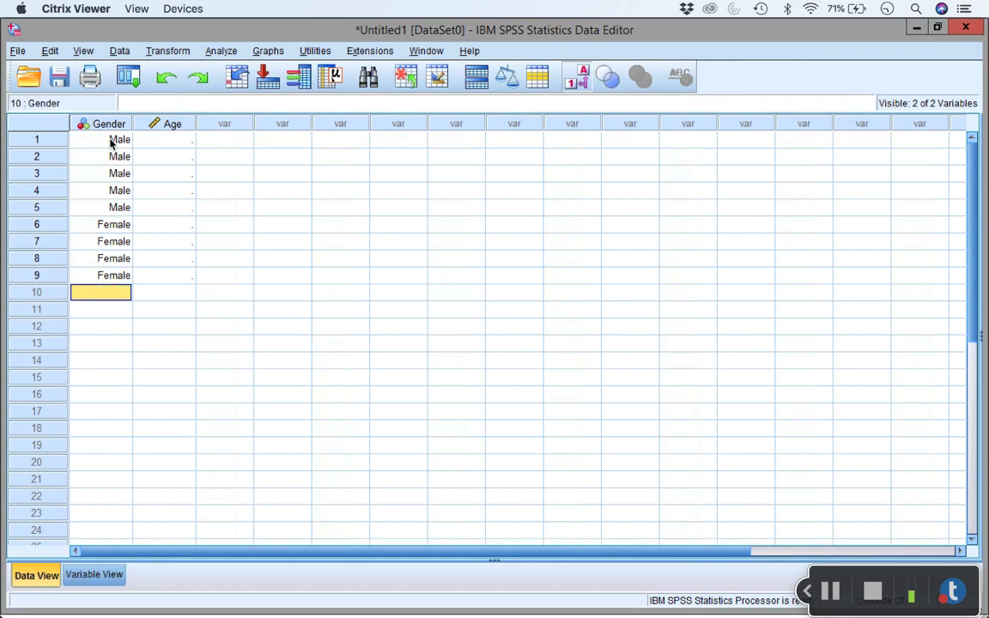
type("1")
key("BackSpace")
type("2")
key("Return")
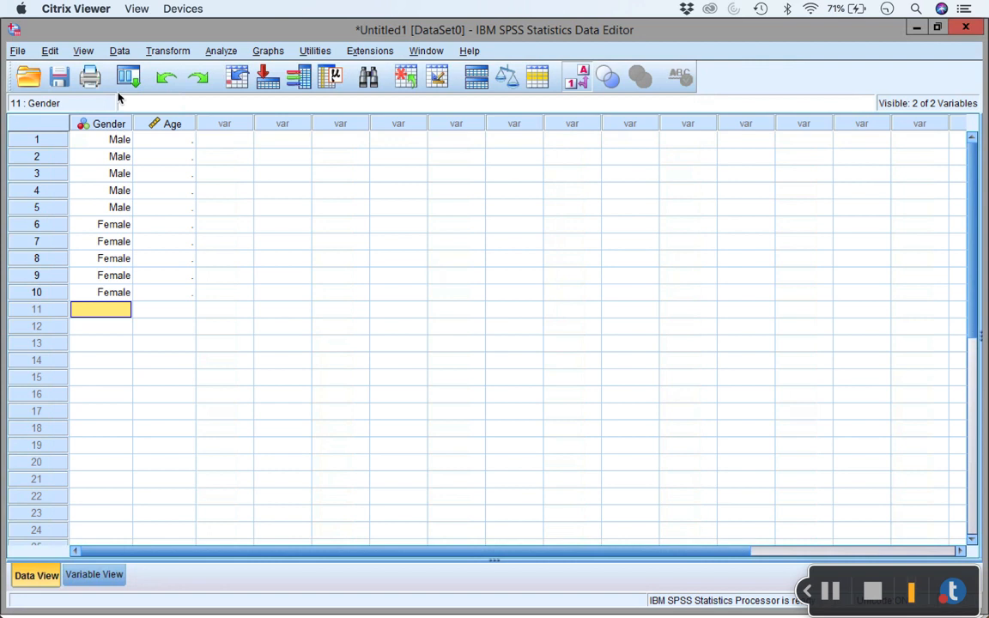
Step: Turn off the value labels to check the numeric Gender codes, and turn the labels back on
left_click(120, 52)
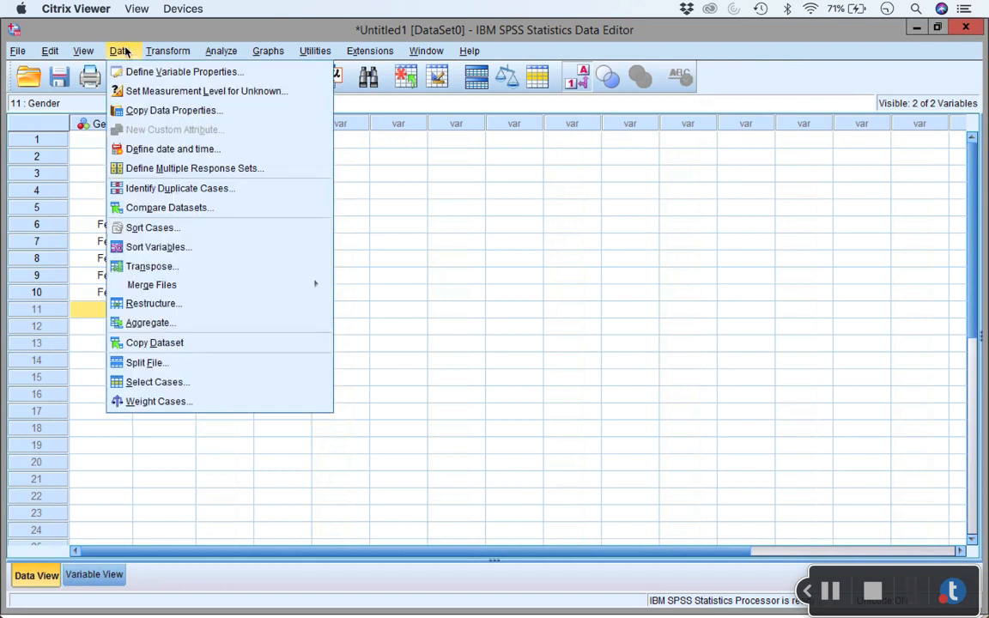
mouse_move(94, 51)
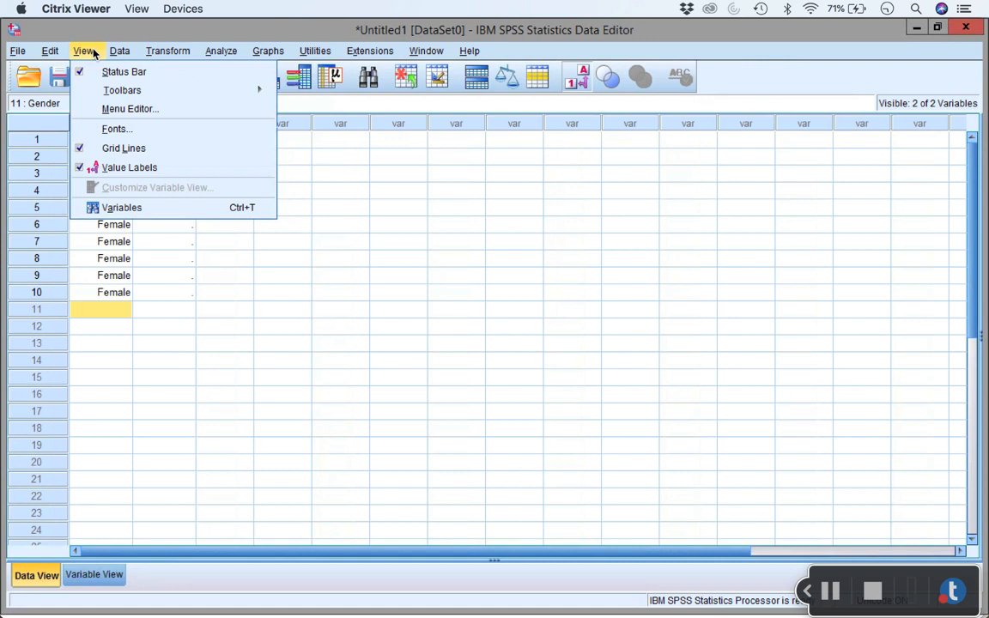
left_click(86, 170)
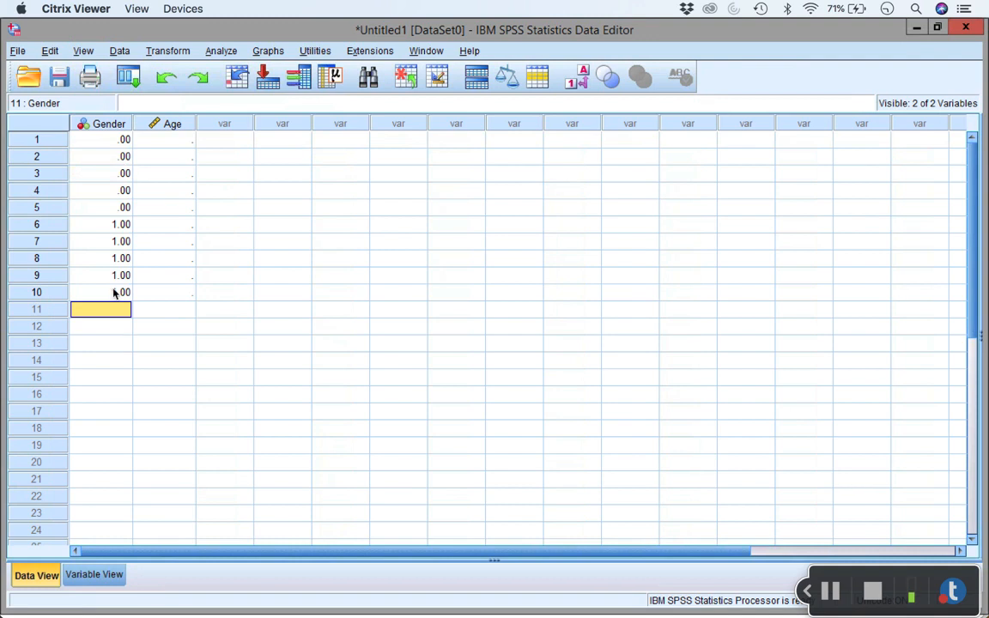
left_click(91, 50)
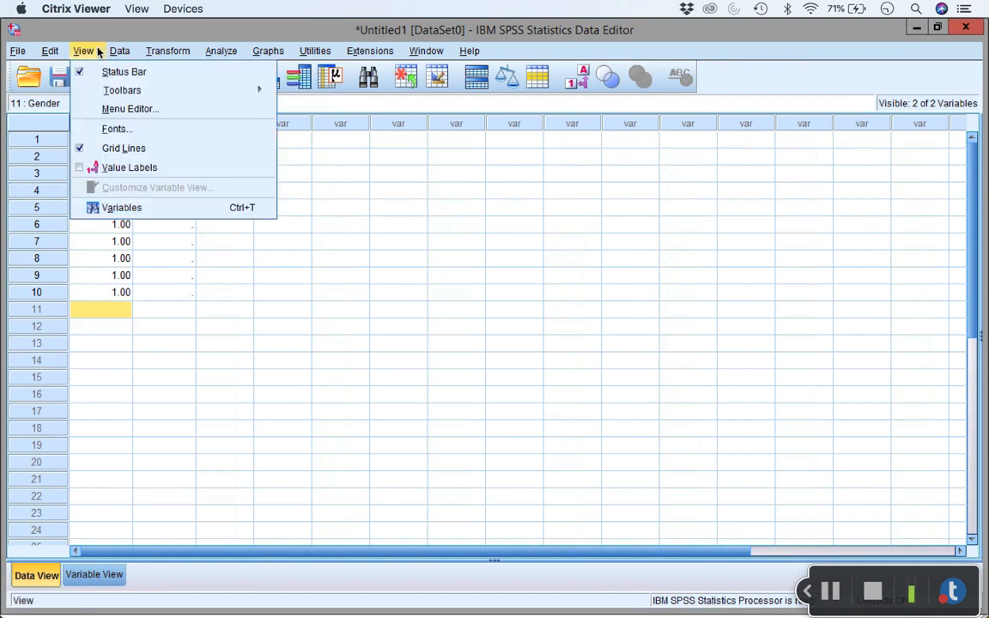
left_click(87, 169)
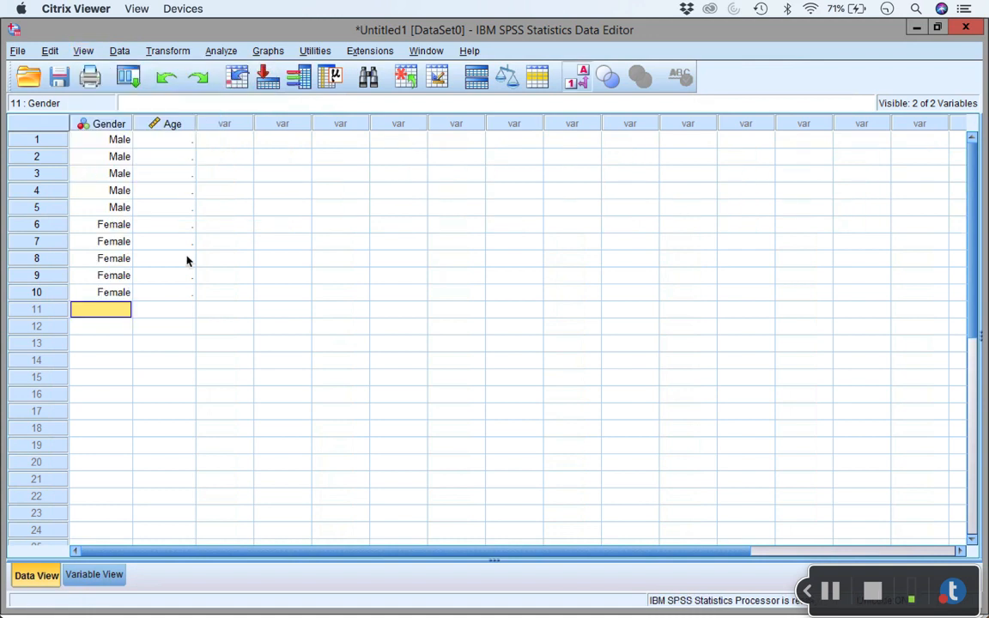
Step: Enter the ages 40, 43, 45, 49 and 60 for the male cases 1 to 5
left_click(164, 145)
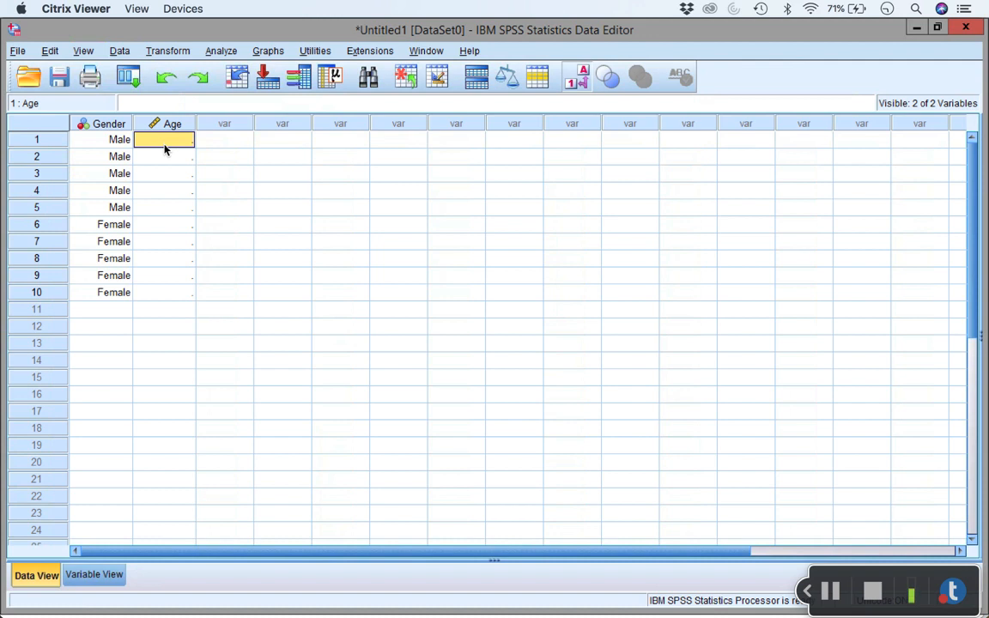
type("40")
key("Return")
type("43")
key("Return")
type("45")
key("Return")
type("49")
key("Return")
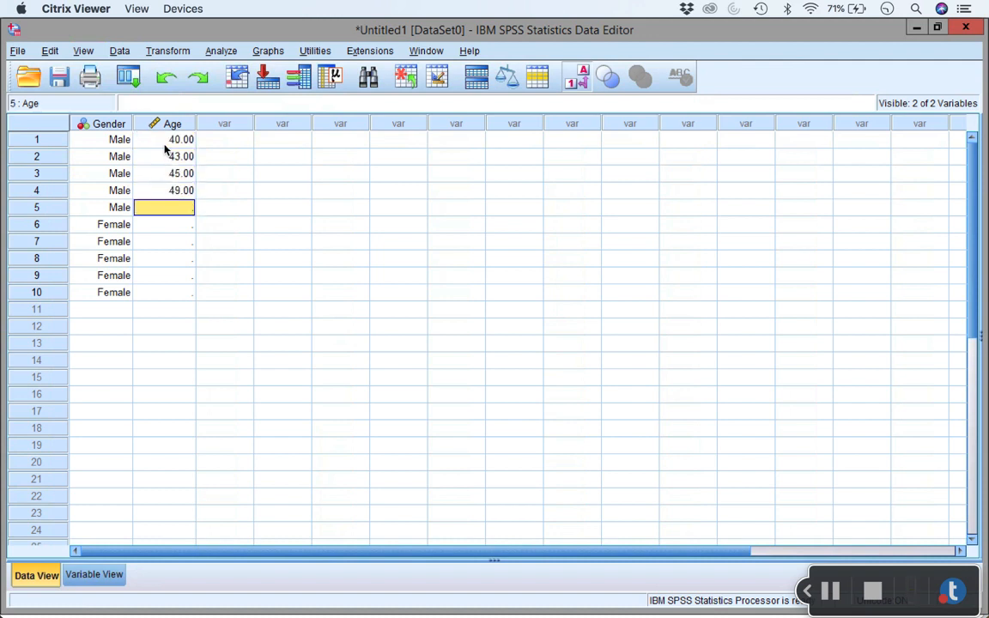
type("60")
key("Return")
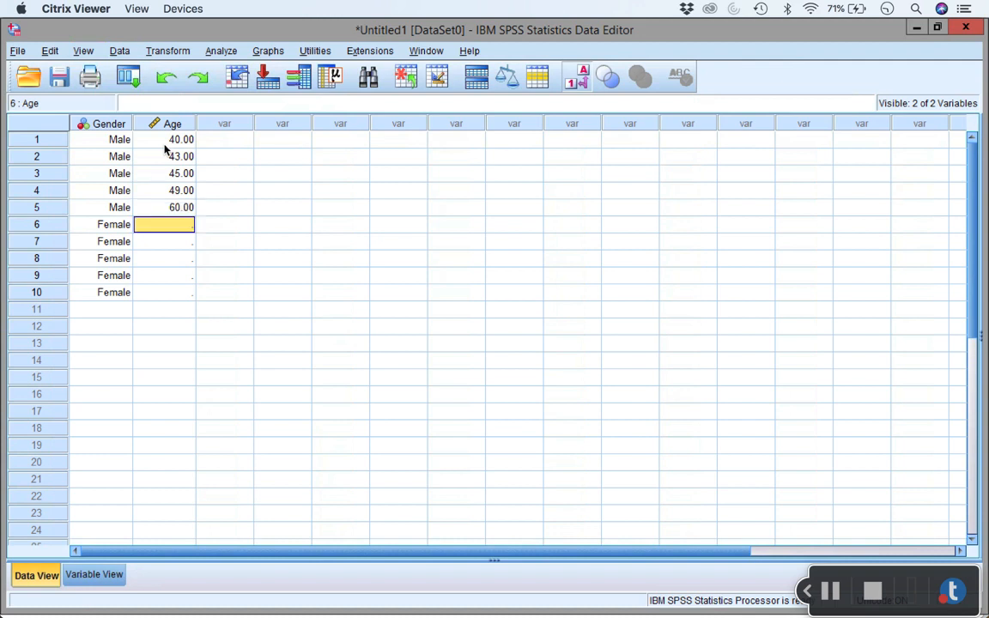
Step: Enter the ages 38, 34, 37, 32 and 19 for the female cases 6 to 10
type("38")
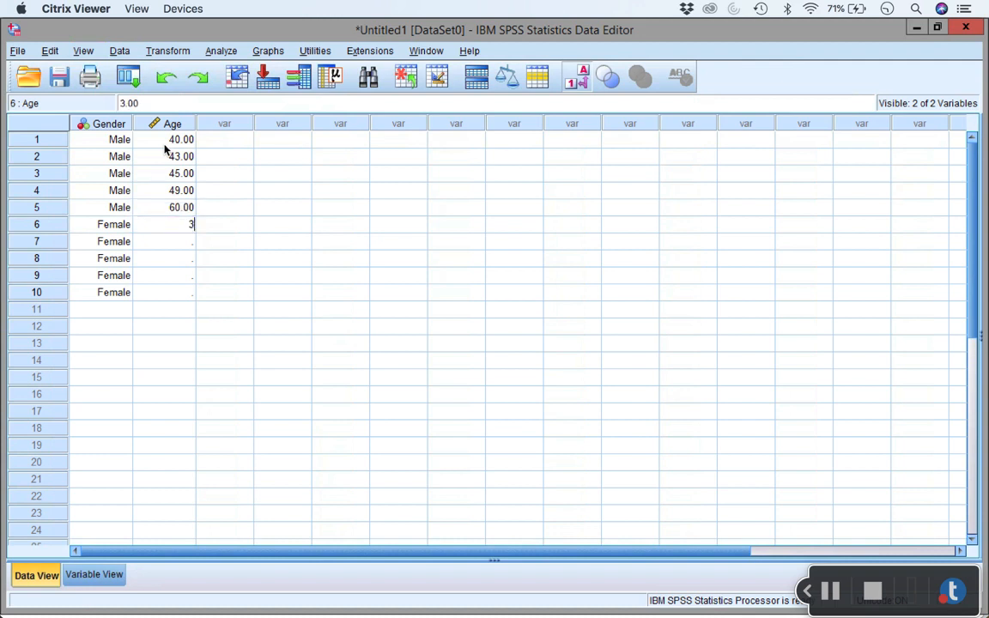
key("Return")
type("34")
key("Return")
type("37")
key("Return")
type("32")
key("Return")
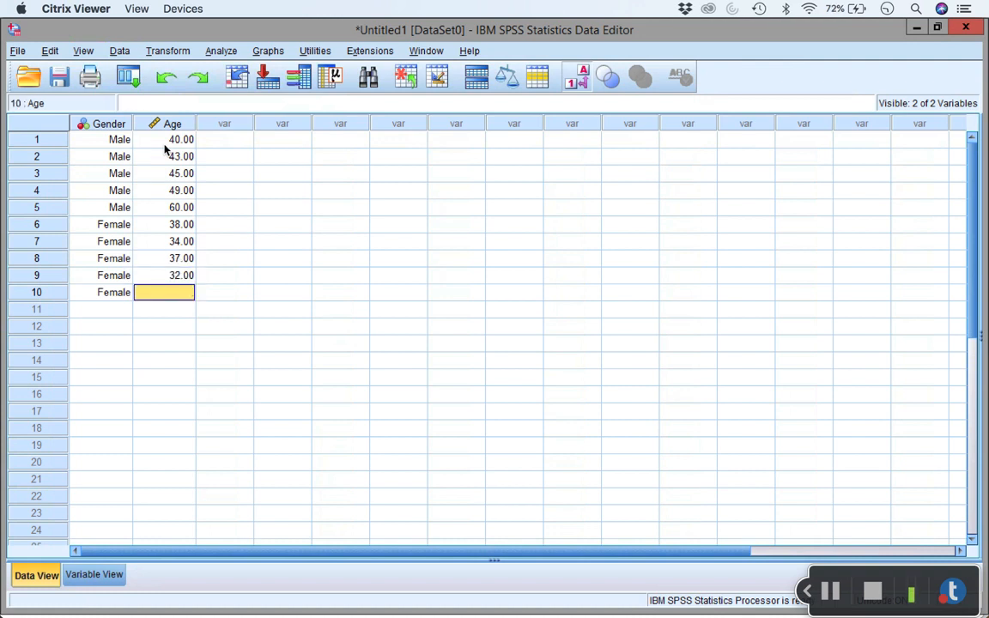
type("29")
key("BackSpace")
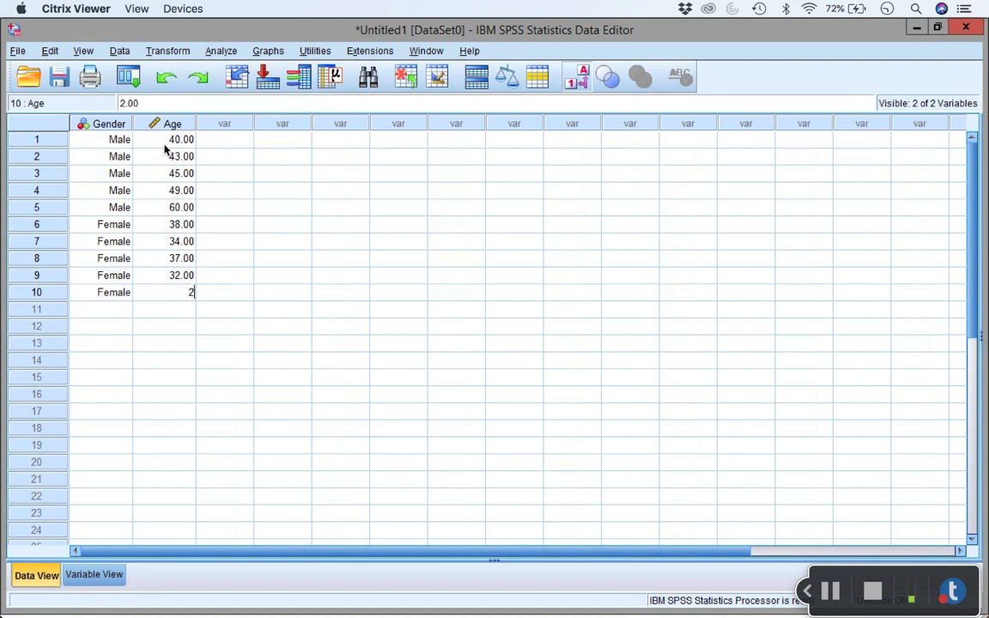
type("9")
key("BackSpace")
key("BackSpace")
type("19")
key("Return")
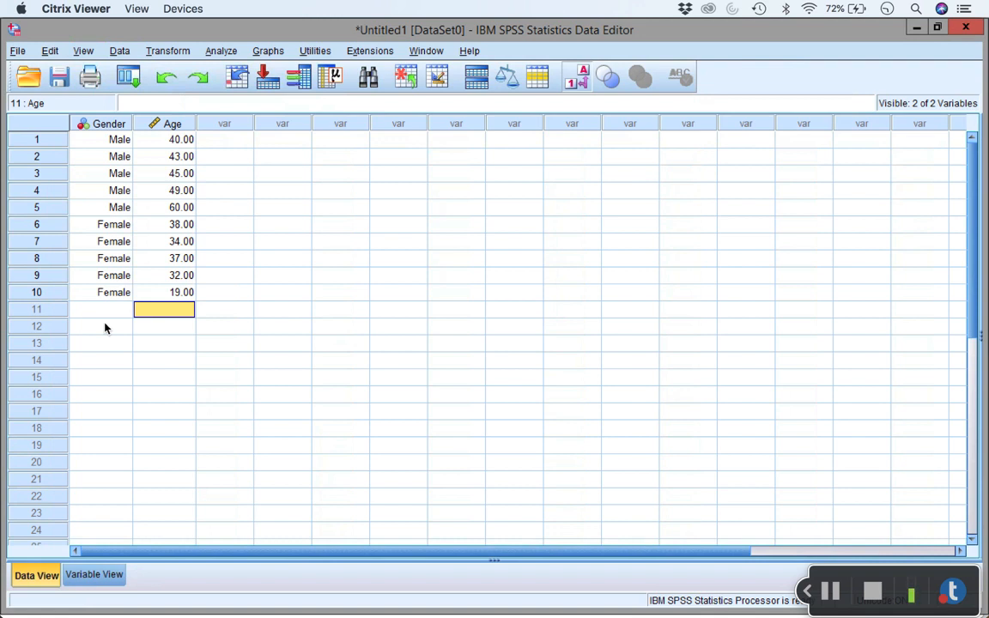
Step: Start a Frequencies analysis with both Gender and Age as its variables
left_click(222, 51)
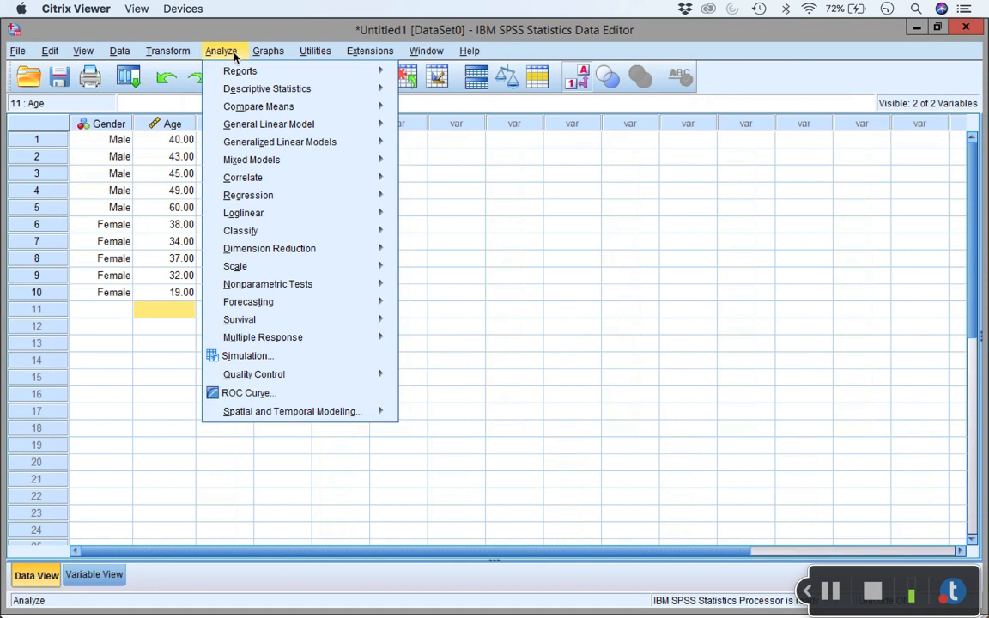
mouse_move(314, 89)
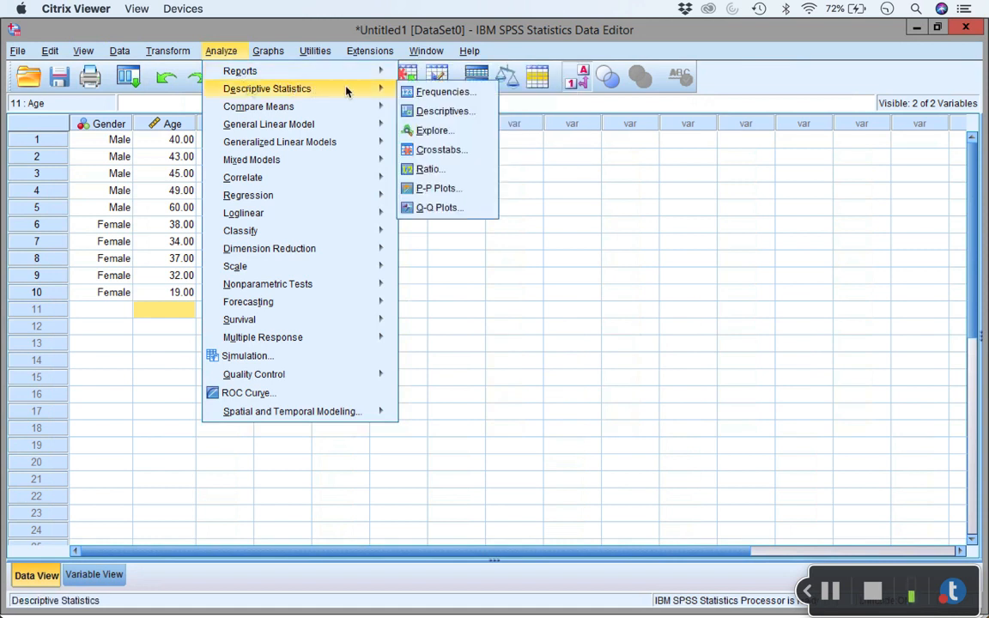
left_click(432, 91)
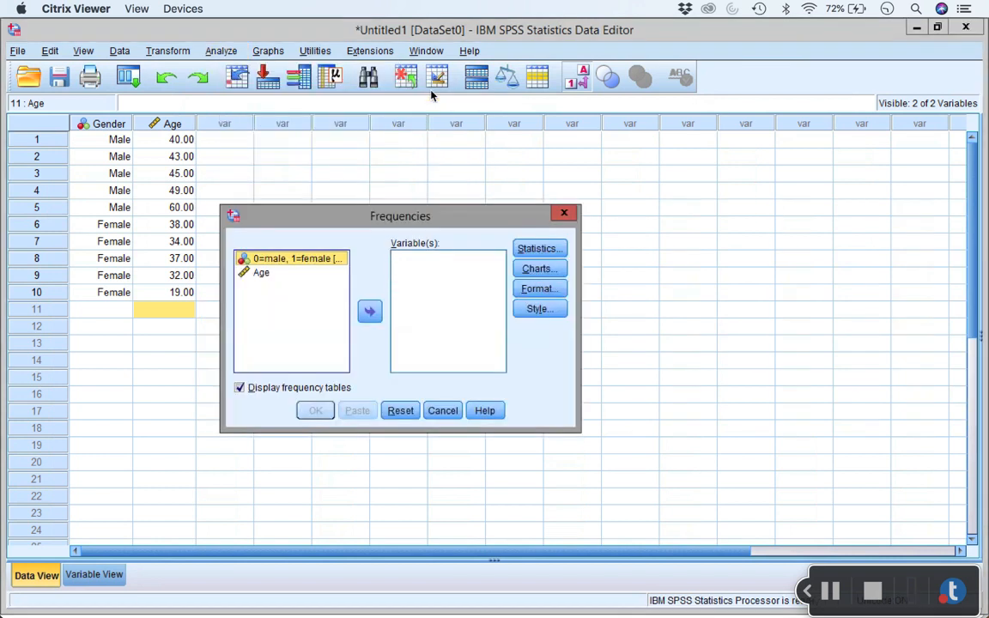
left_click(369, 311)
left_click(320, 259)
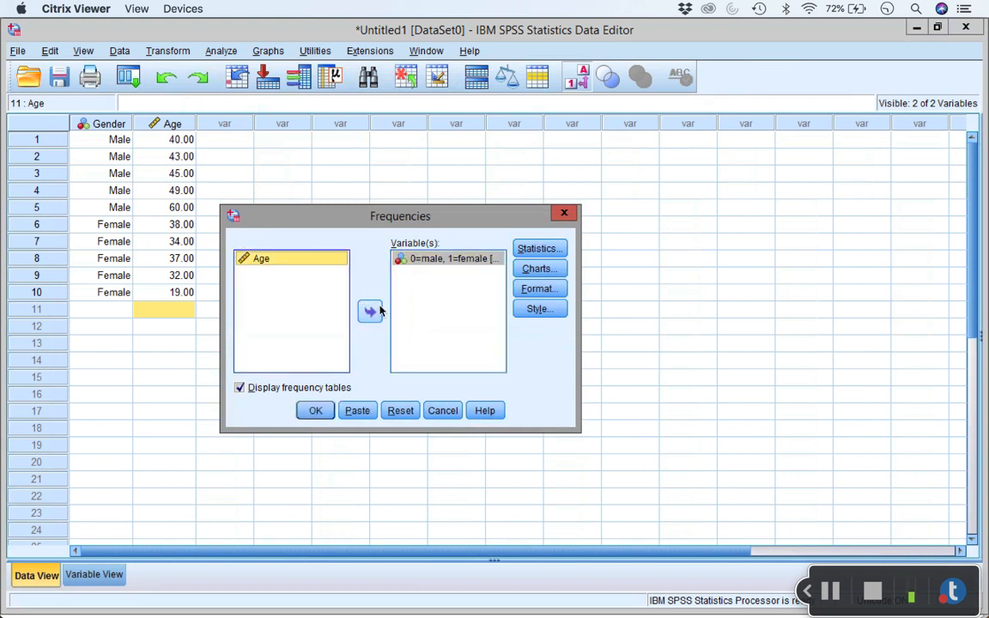
left_click(369, 311)
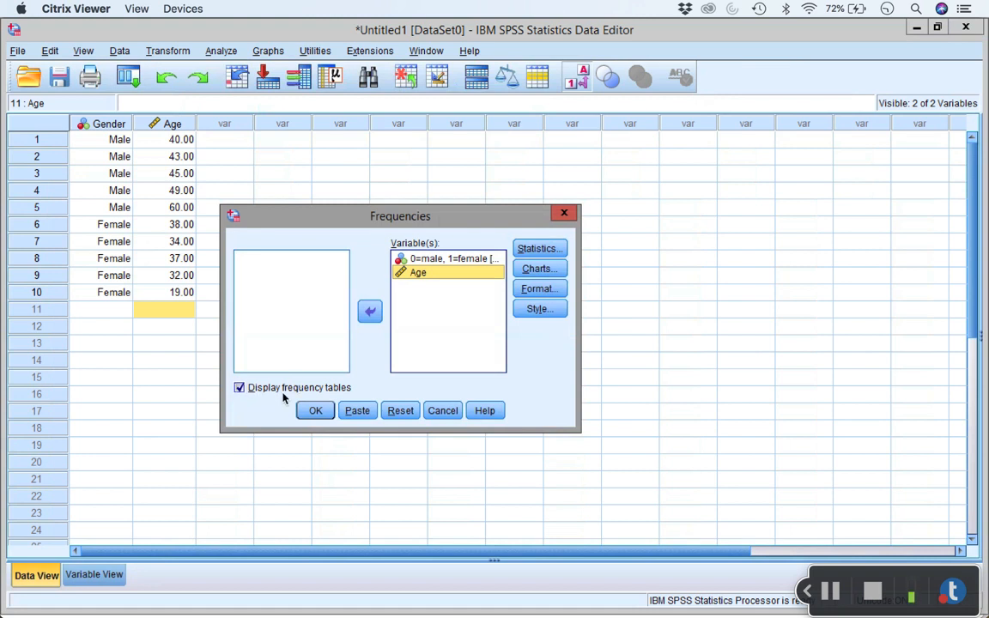
Step: Request the mean, median, mode, standard deviation, minimum and maximum as statistics for the Frequencies analysis
left_click(550, 249)
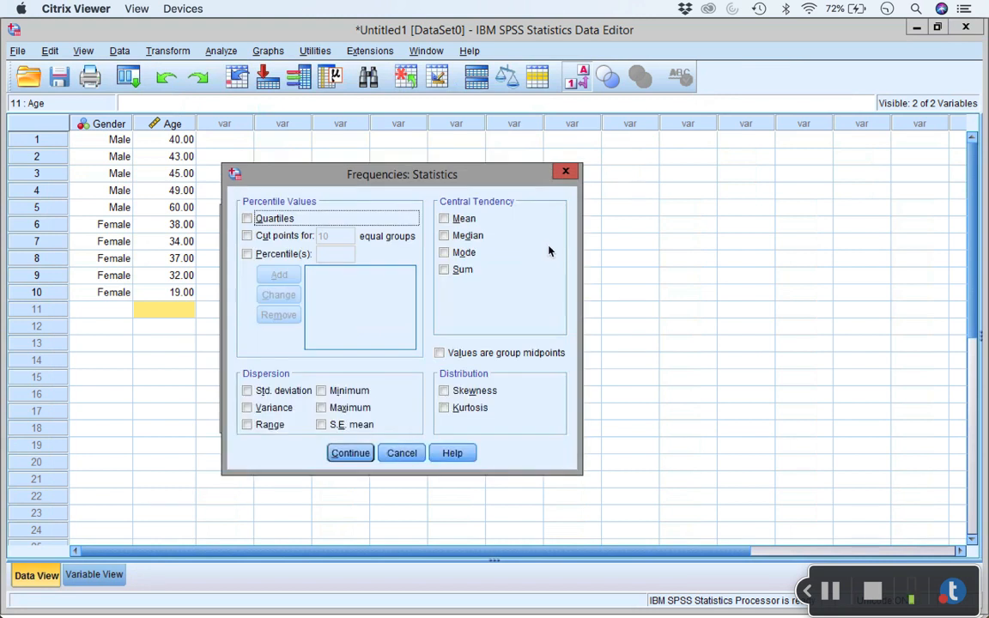
left_click(446, 219)
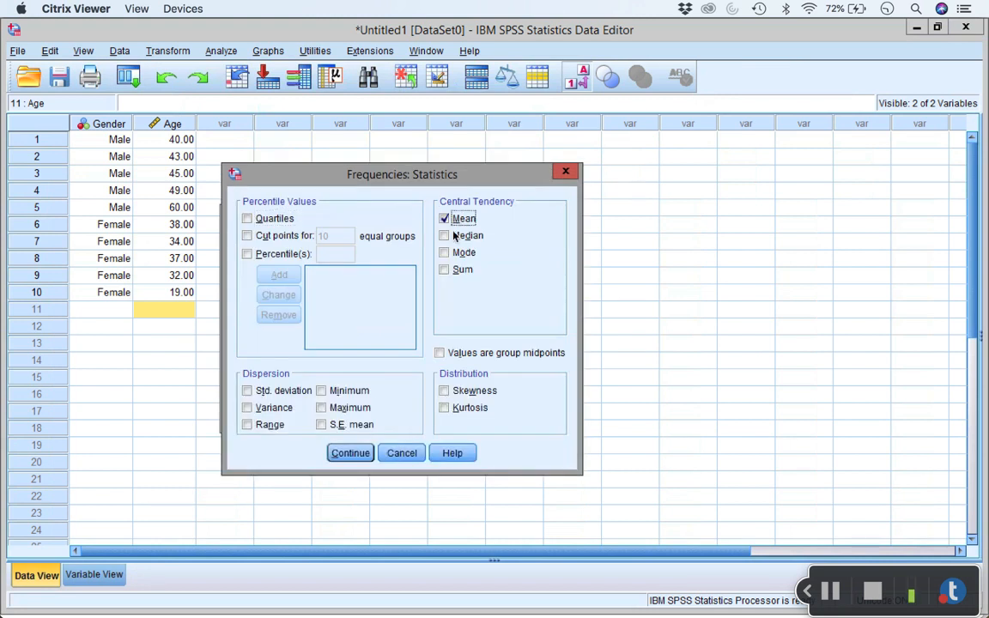
left_click(452, 235)
left_click(448, 253)
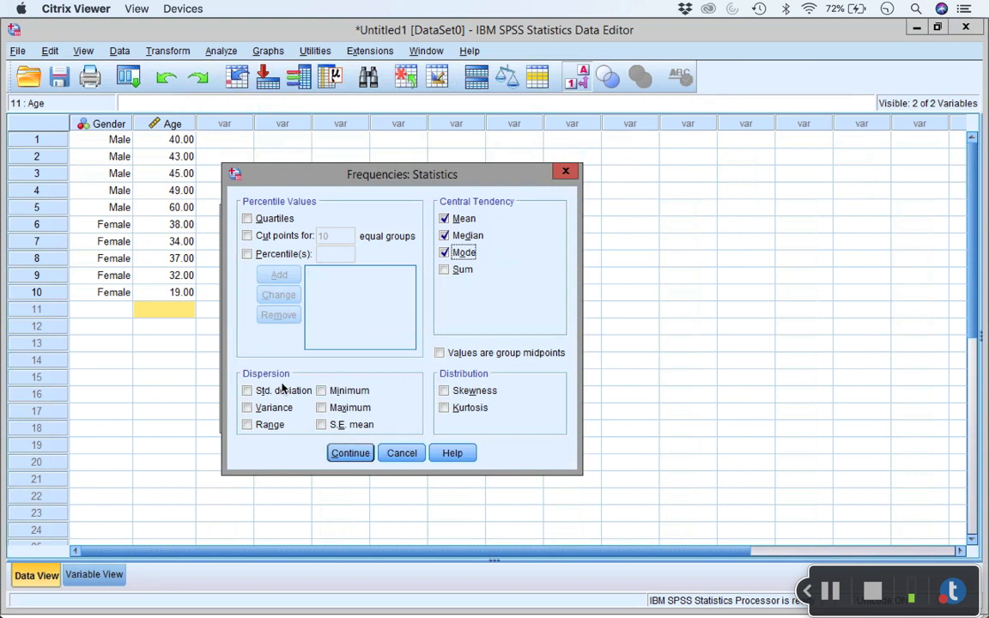
left_click(248, 391)
left_click(322, 390)
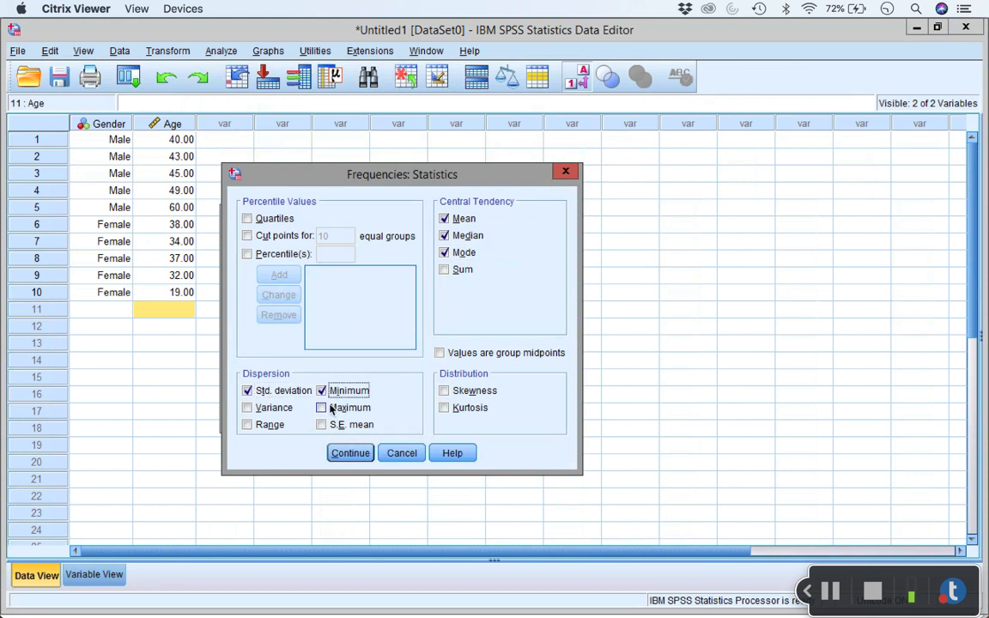
left_click(330, 410)
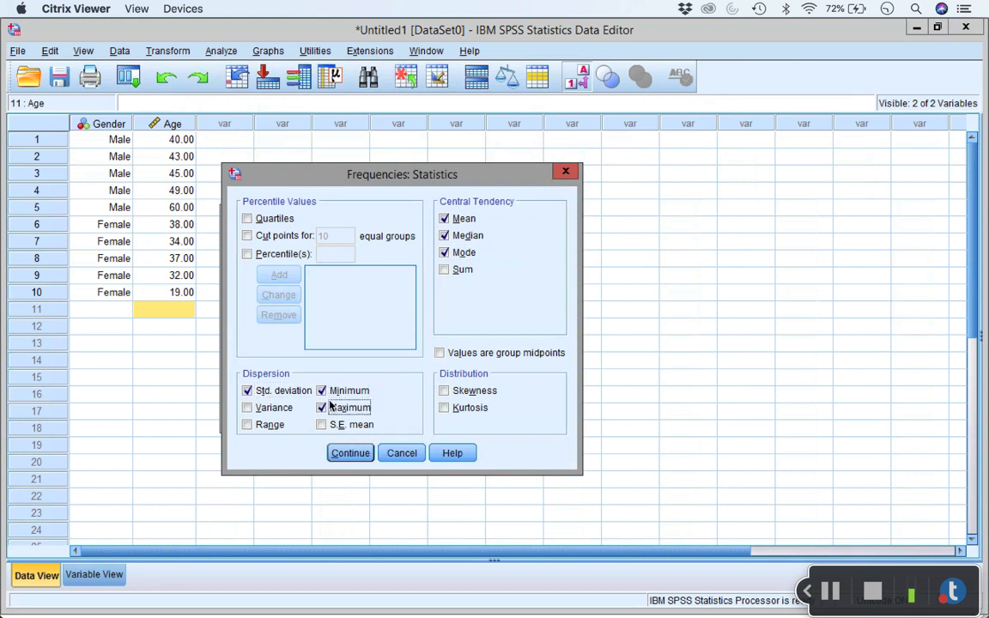
left_click(350, 454)
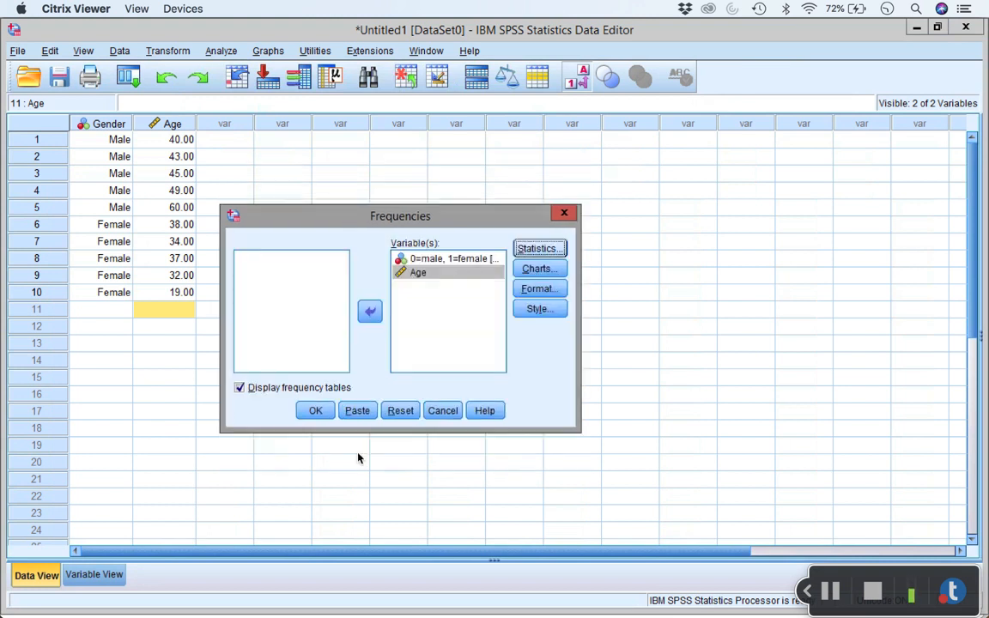
Step: Add histograms with a normal curve to the Frequencies analysis and run it to view the output
left_click(559, 270)
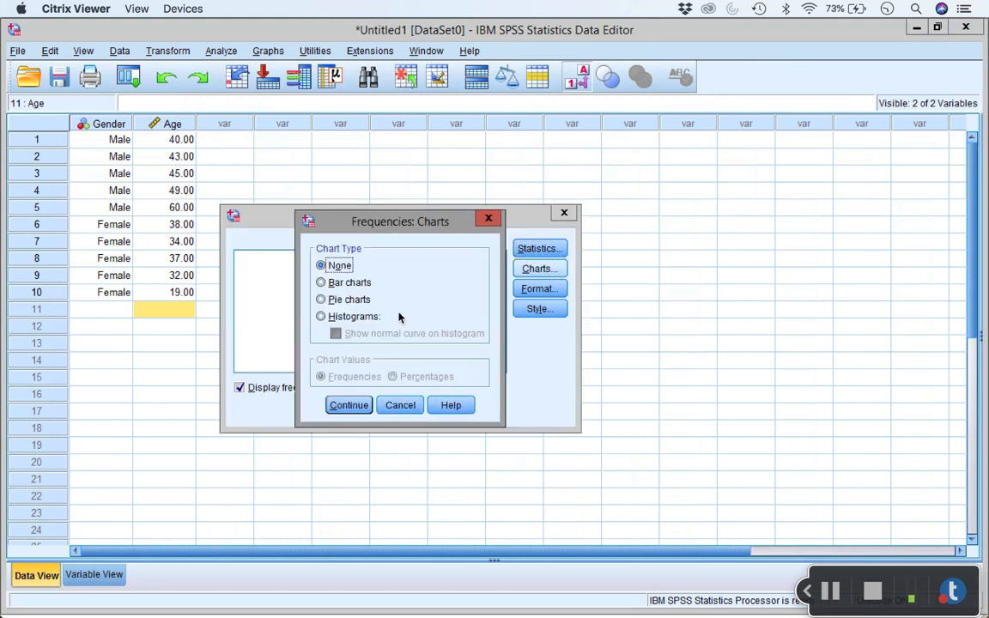
left_click(370, 323)
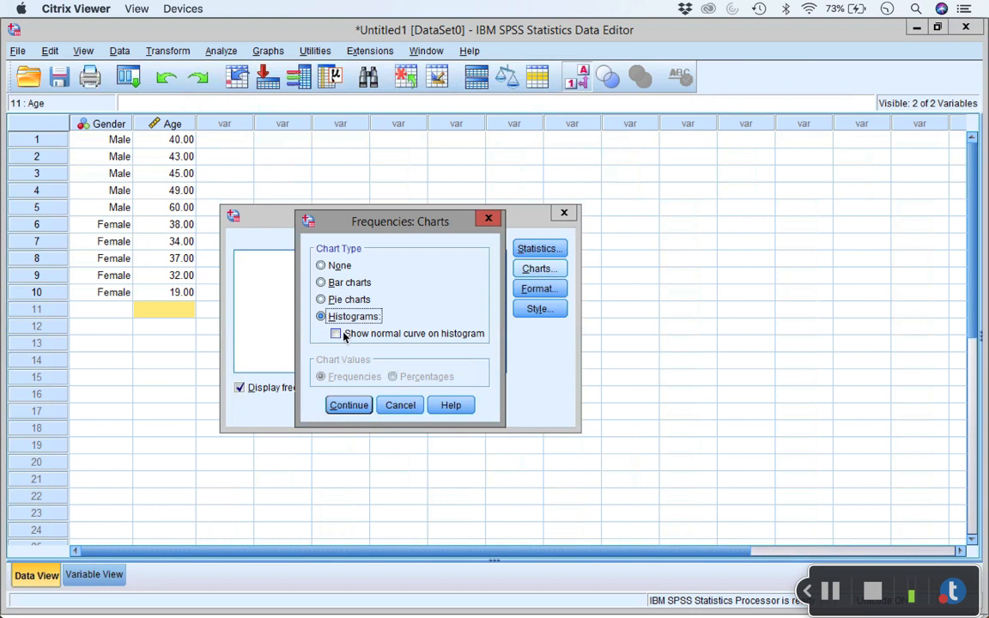
left_click(336, 334)
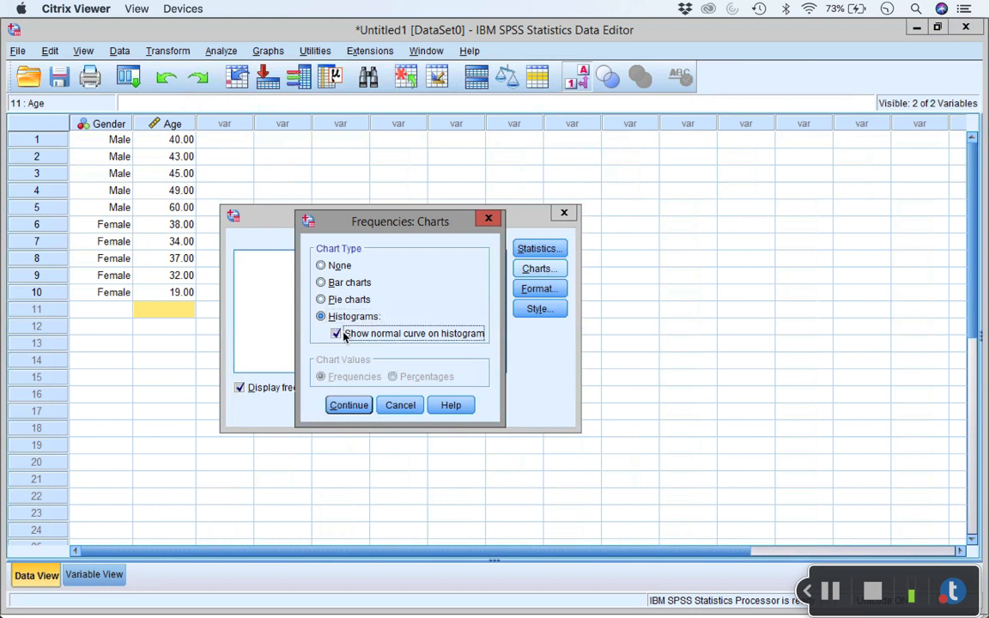
left_click(349, 404)
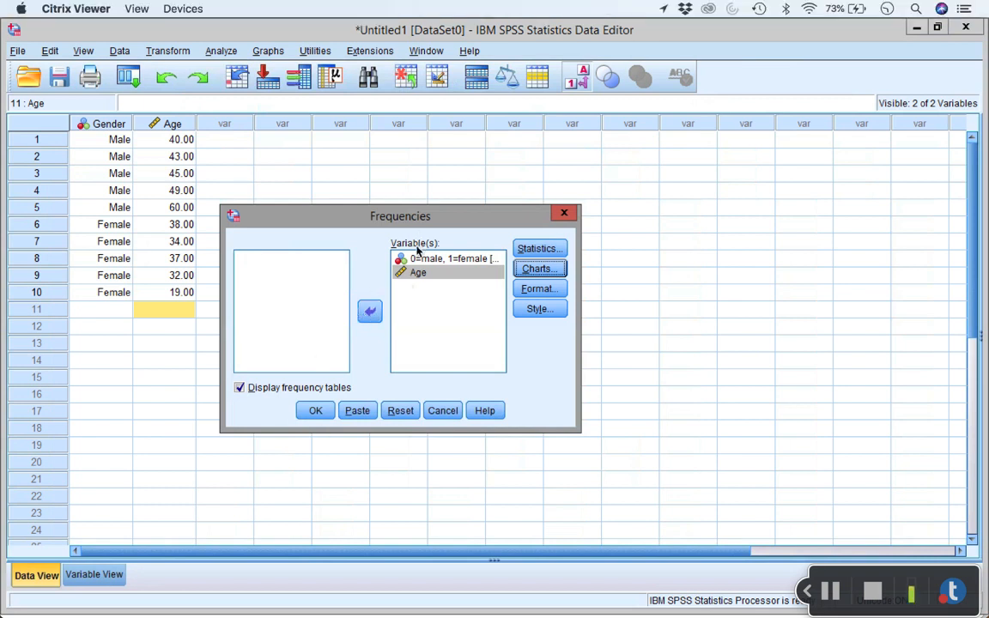
left_click(318, 410)
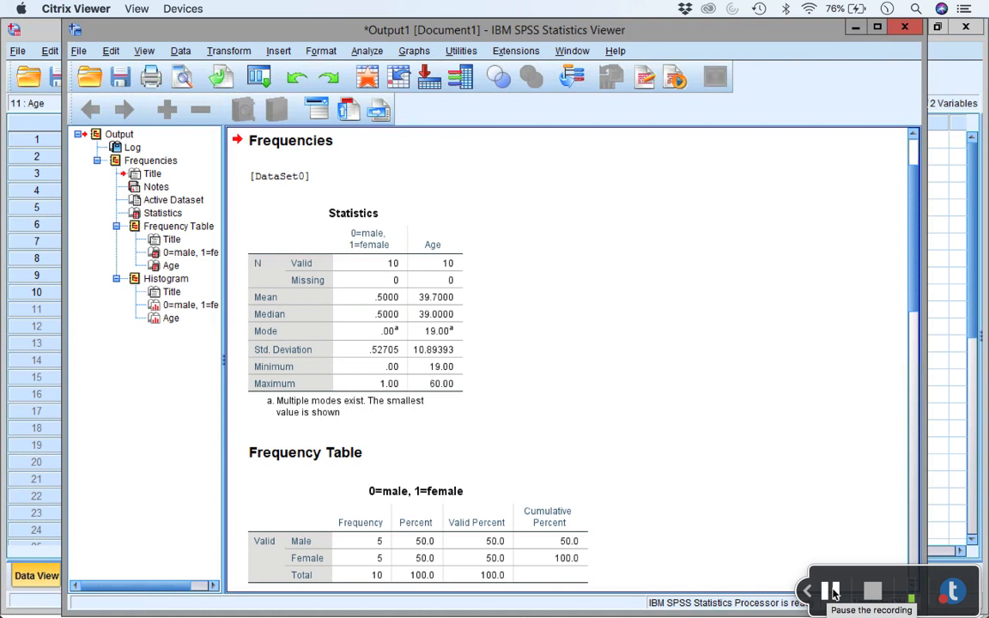
scroll(678, 356, "up", 2)
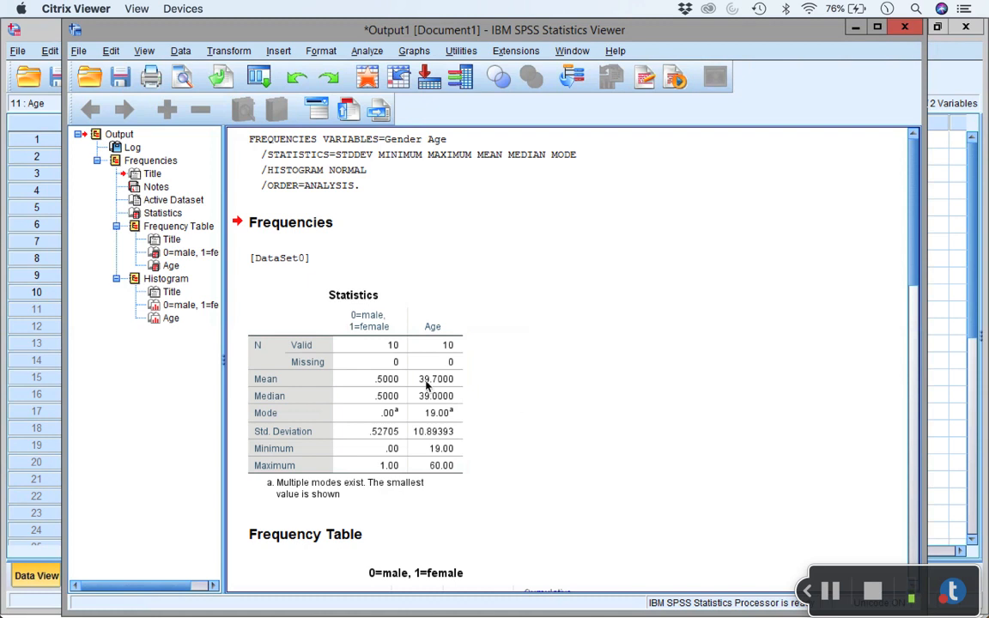
Step: Examine the Statistics table for the gender and age variables in the Frequencies output
left_click(383, 341)
left_click(579, 388)
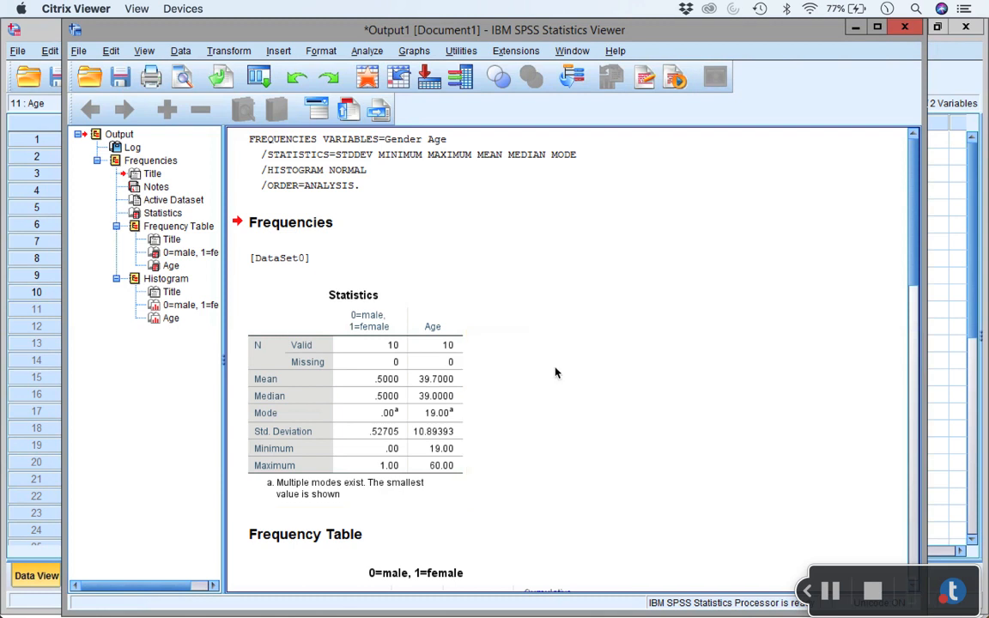
left_click(372, 378)
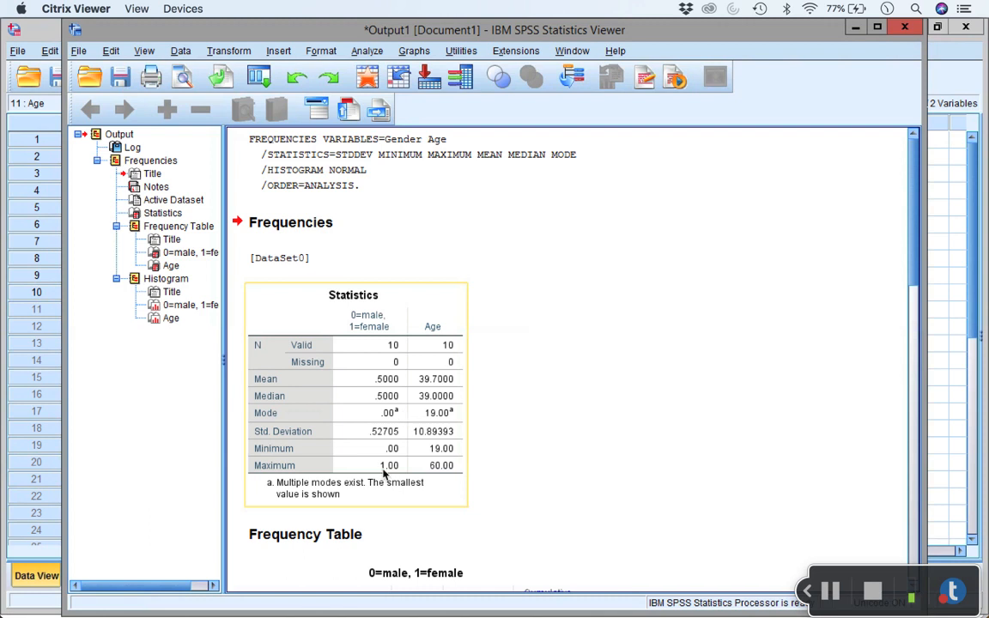
left_click(515, 429)
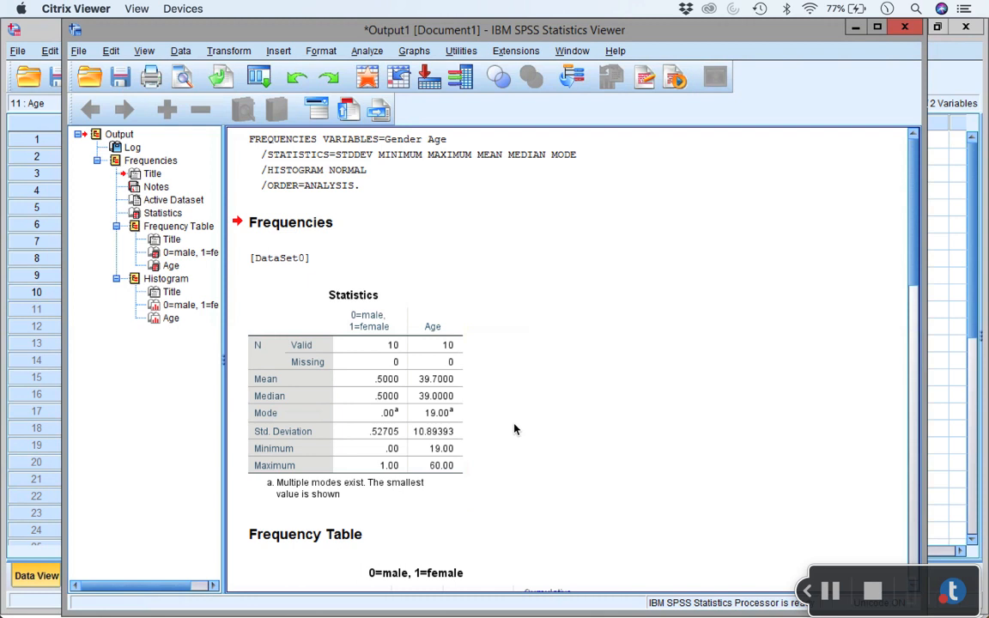
left_click(411, 468)
Step: Review the gender and Age frequency tables, including their percent, valid percent and cumulative percent columns
scroll(568, 362, "down", 2)
scroll(569, 362, "down", 4)
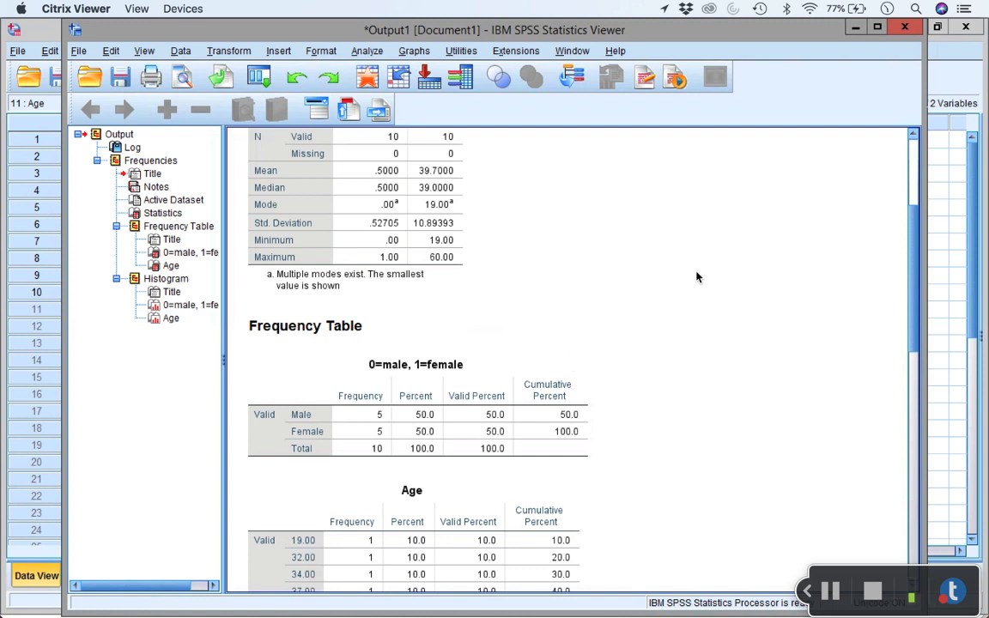
left_click(392, 418)
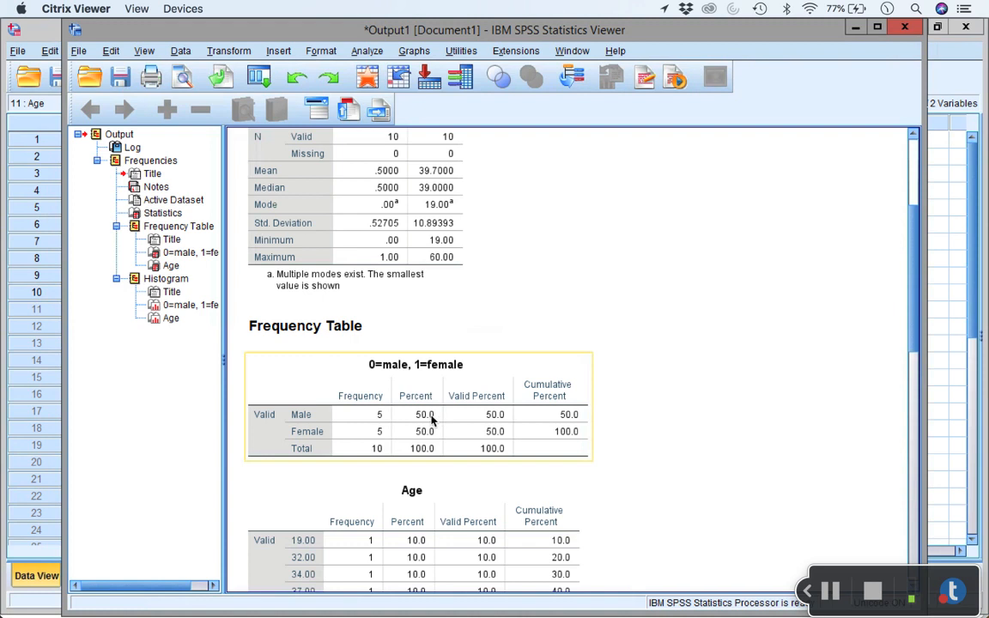
left_click(792, 367)
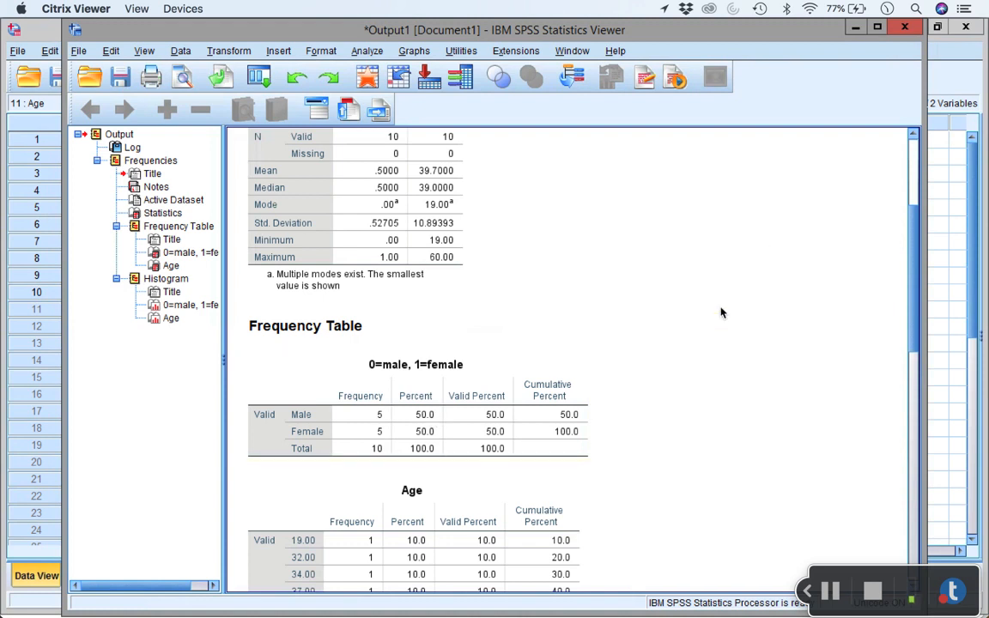
scroll(721, 312, "down", 3)
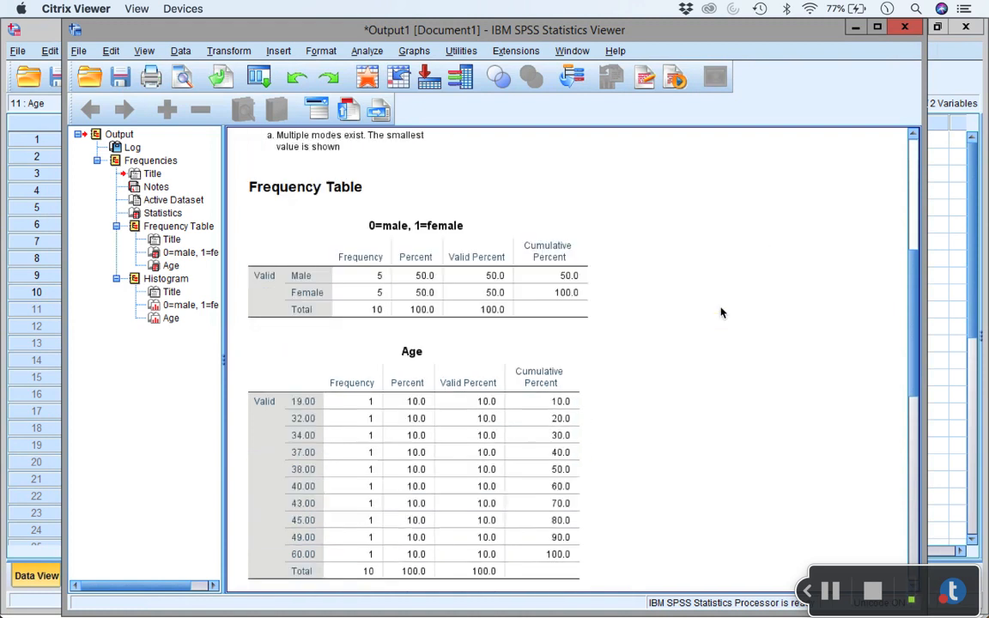
scroll(721, 313, "down", 3)
scroll(721, 313, "up", 2)
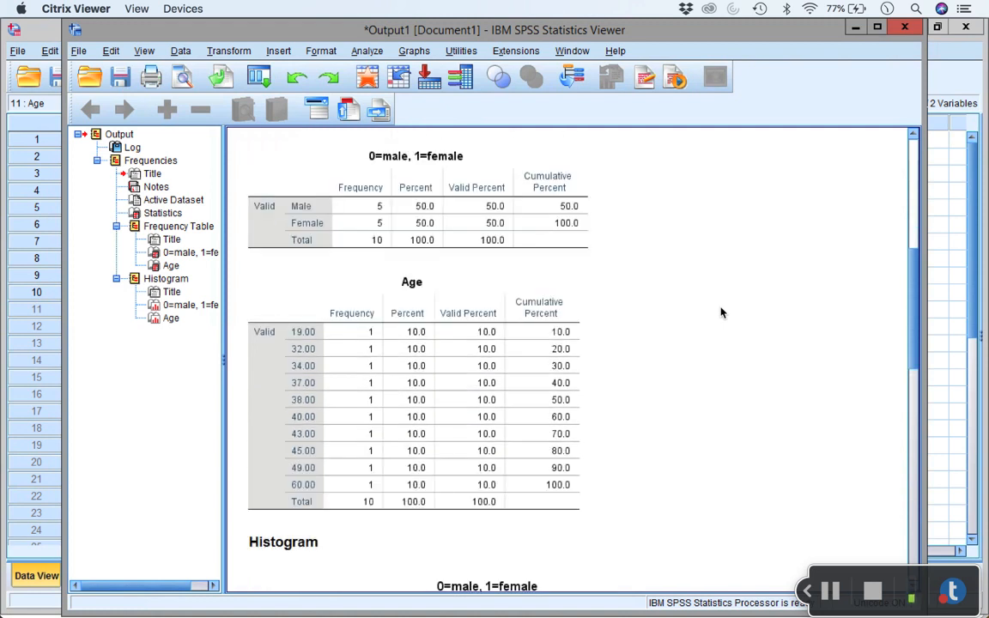
left_click(322, 327)
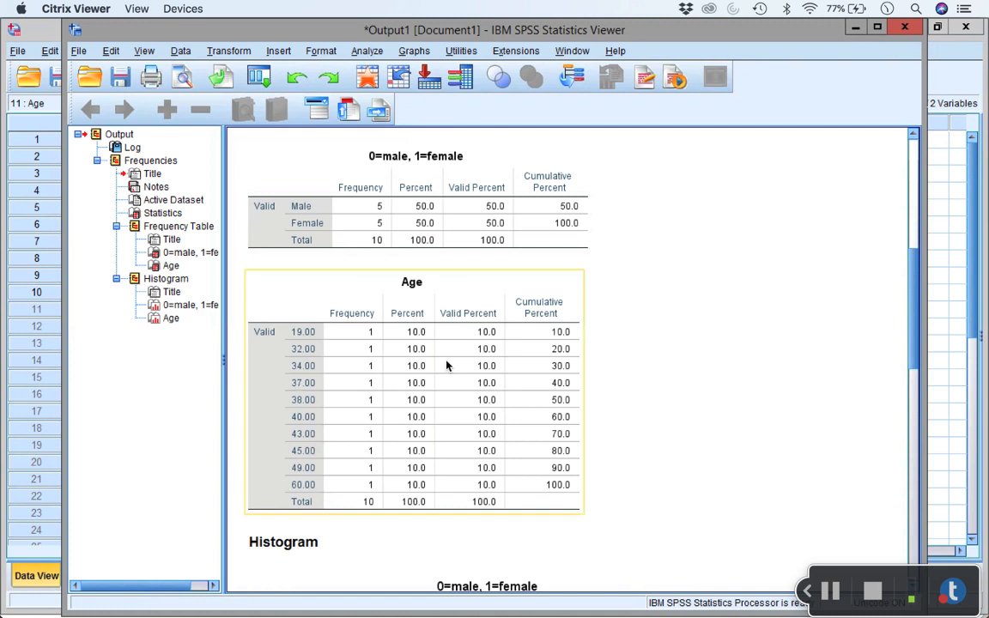
left_click(710, 473)
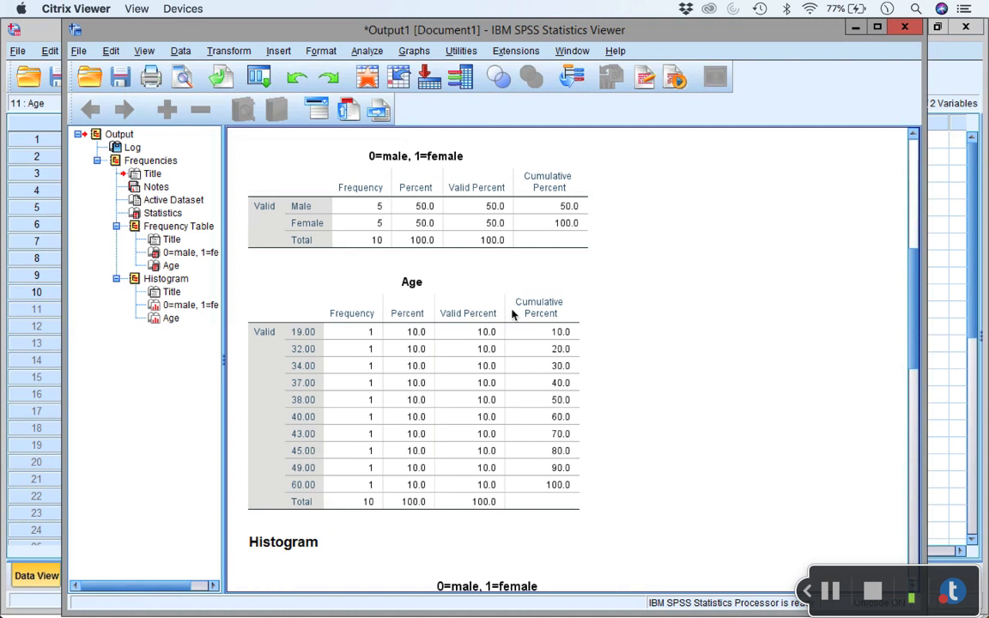
left_click(375, 457)
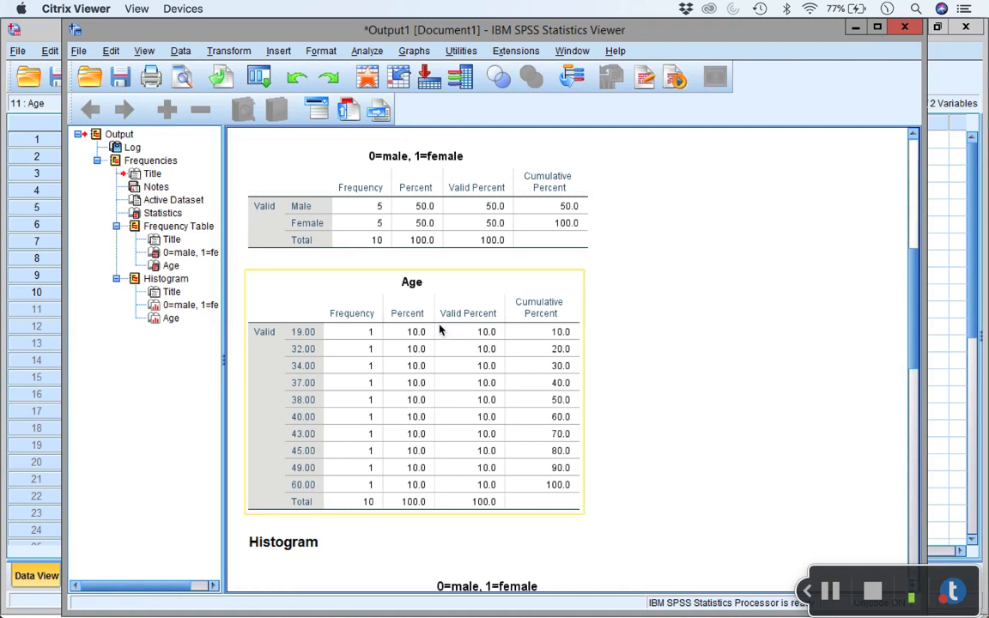
left_click(678, 361)
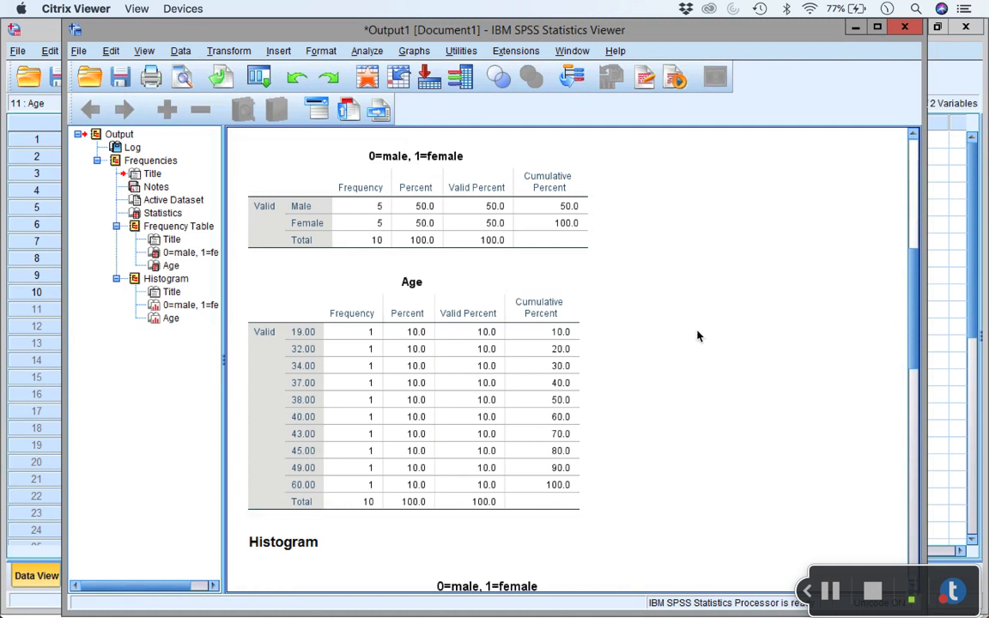
Step: Inspect the gender and Age histograms with their normal curves in the output
scroll(697, 336, "down", 8)
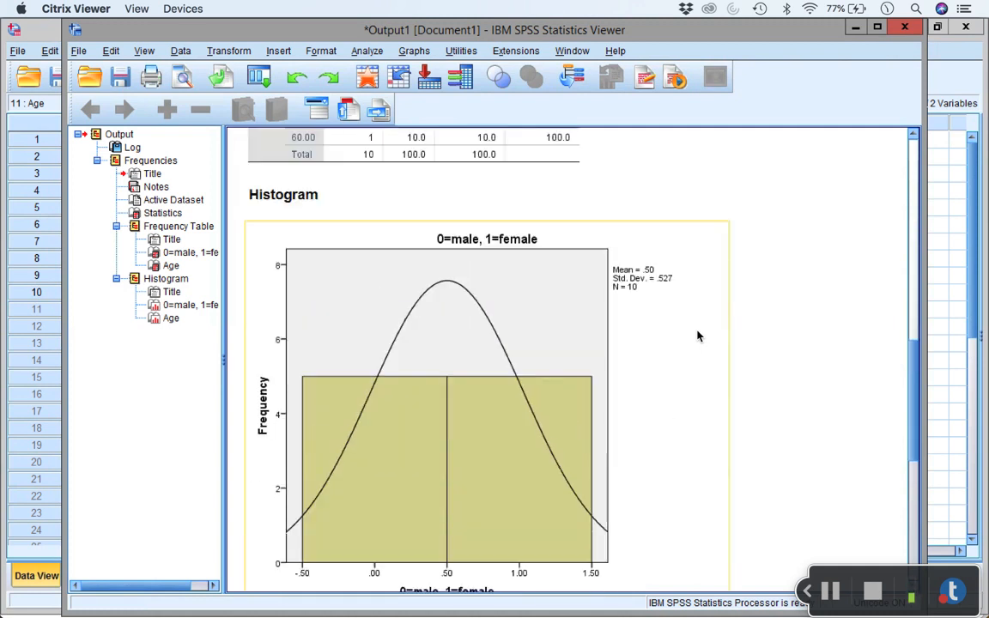
scroll(697, 336, "down", 2)
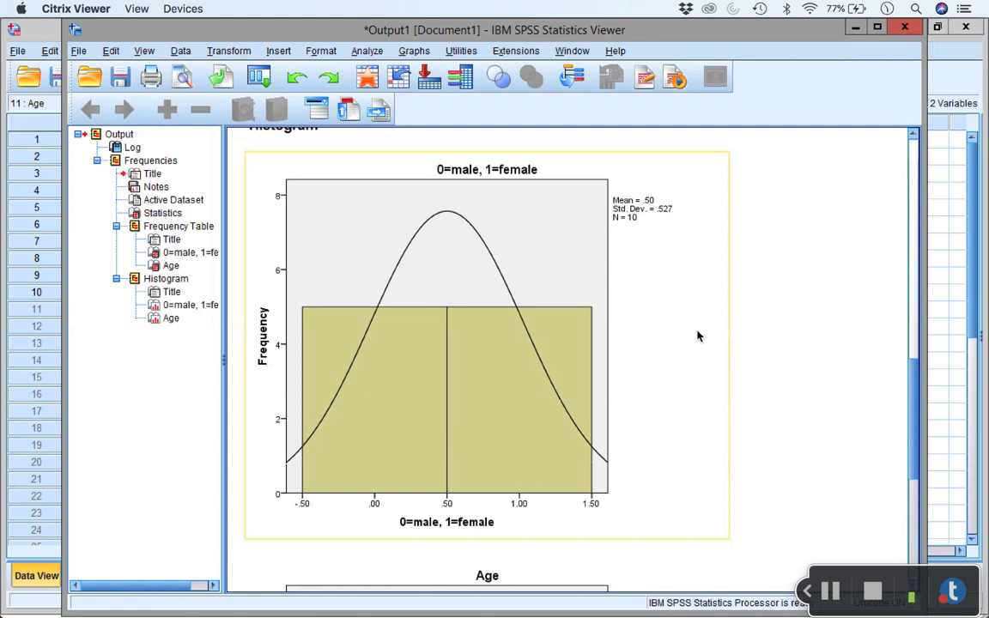
scroll(697, 336, "down", 9)
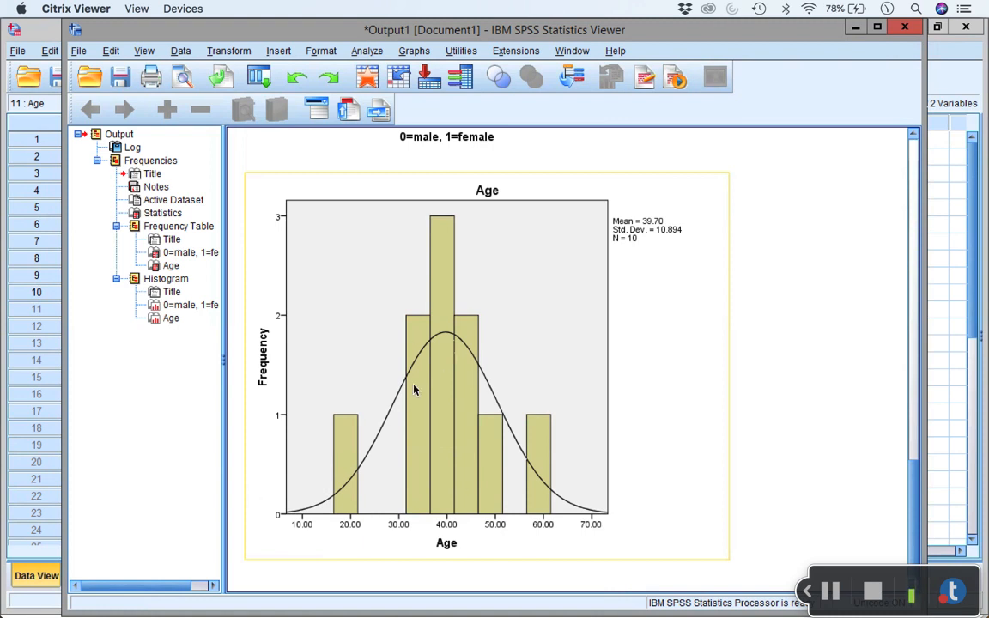
left_click(793, 290)
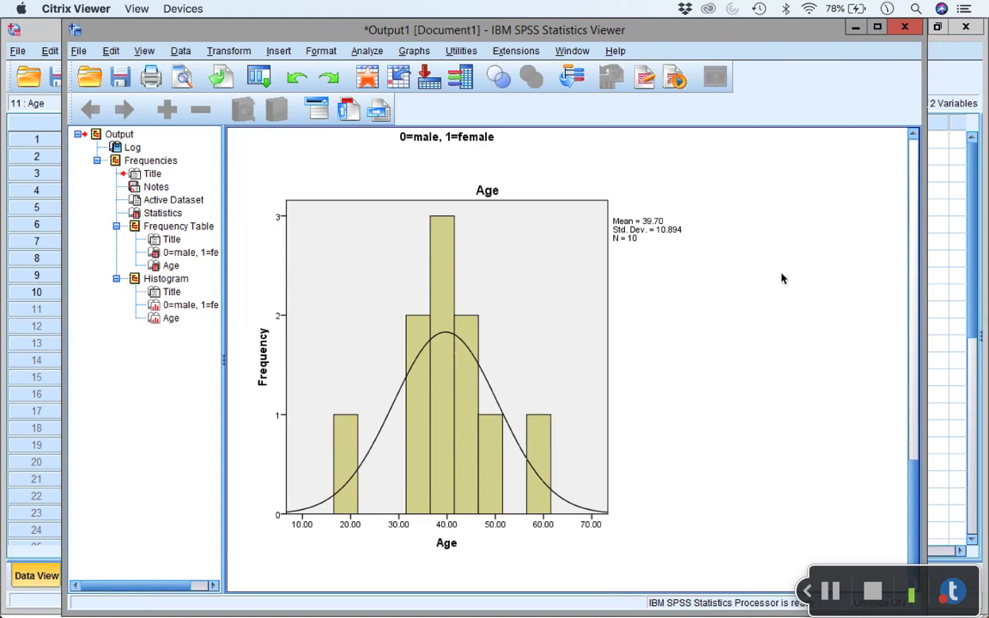
Step: Start a Descriptives analysis and check its statistics options, leaving them as they are
left_click(368, 52)
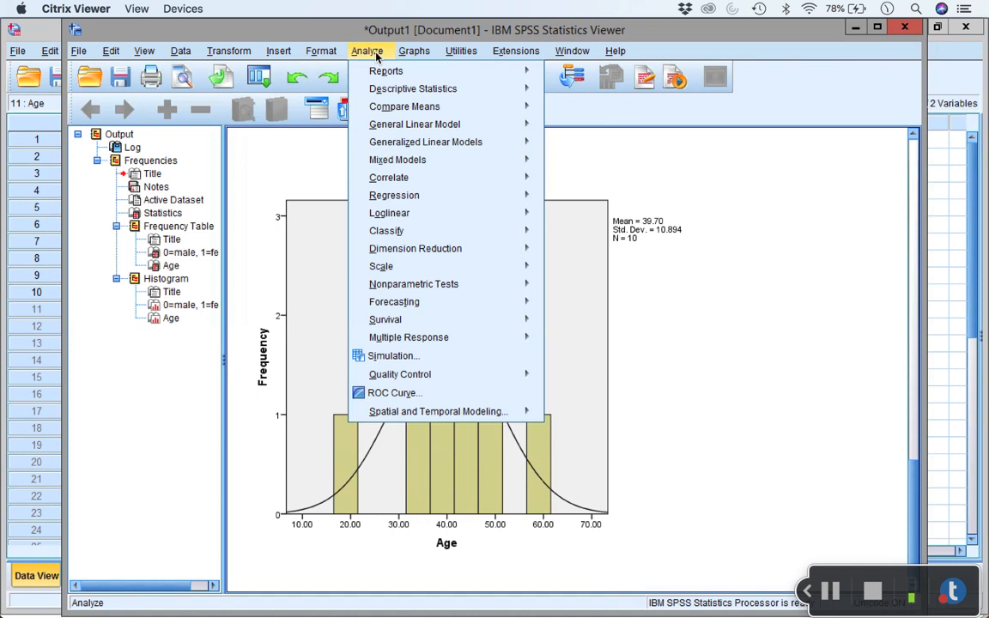
mouse_move(507, 71)
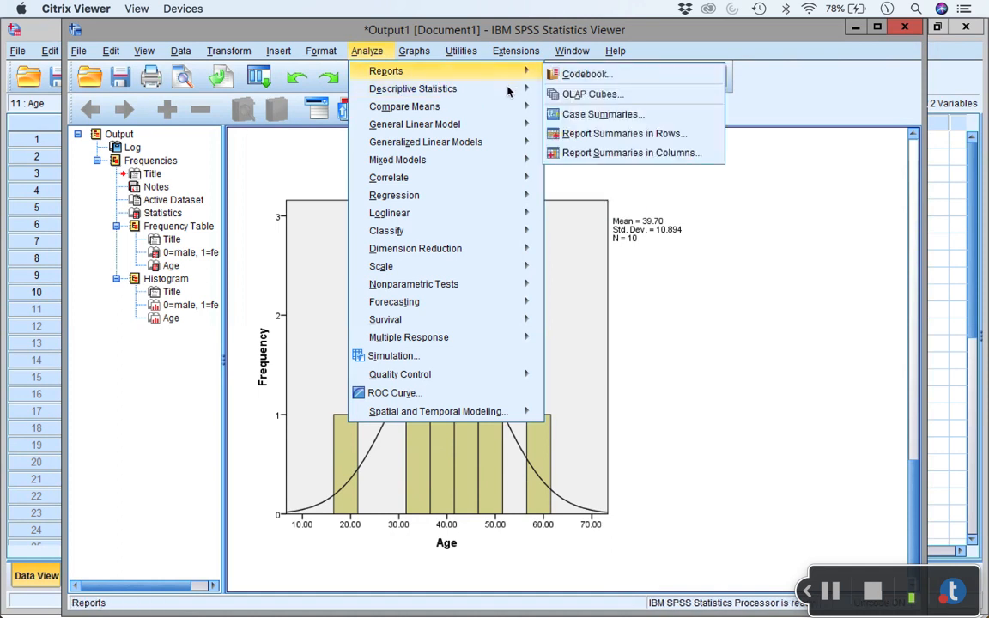
mouse_move(507, 92)
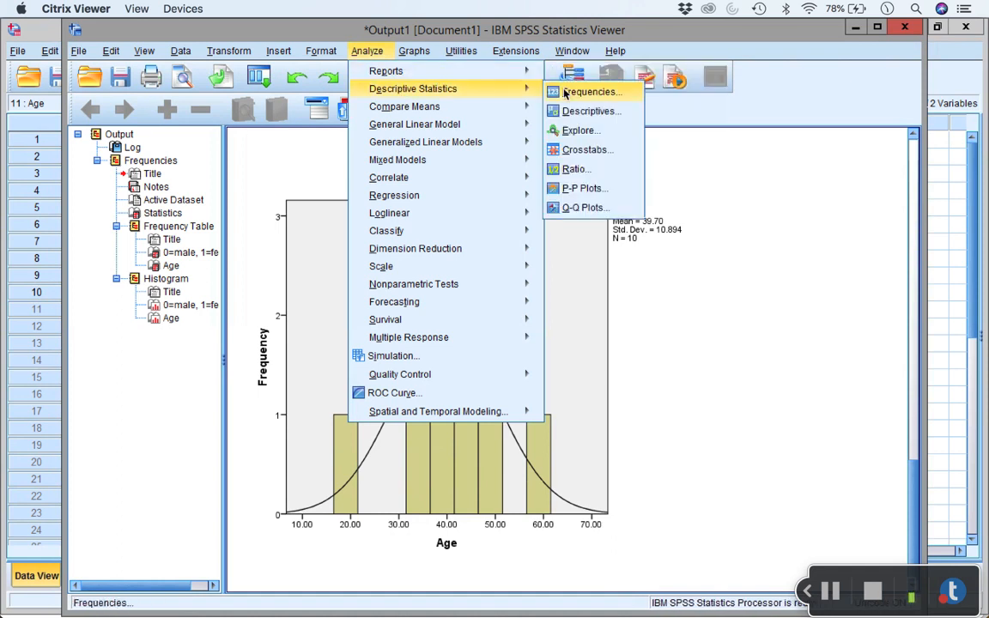
left_click(599, 116)
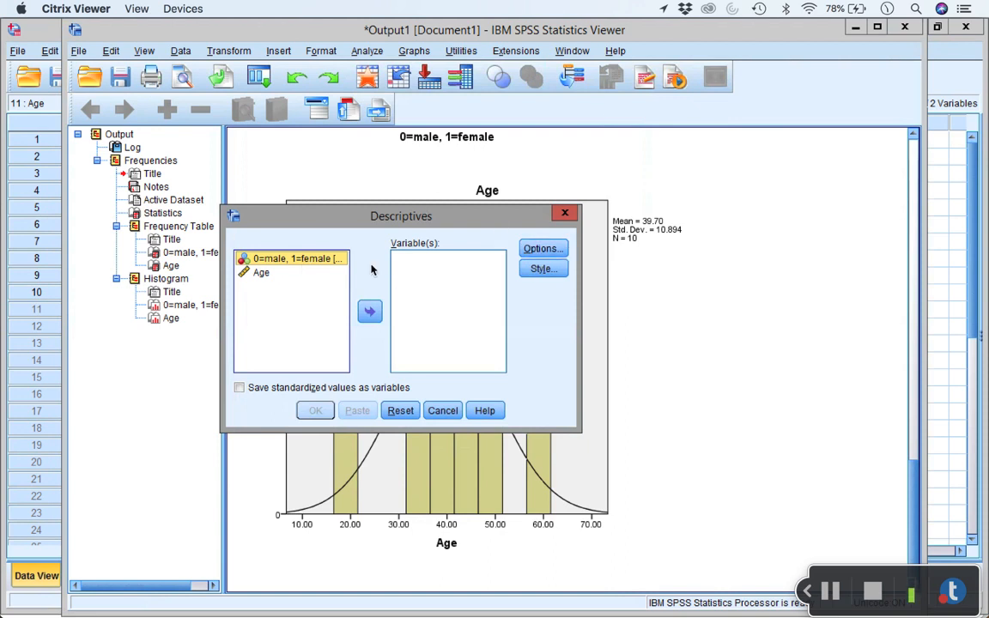
left_click(537, 248)
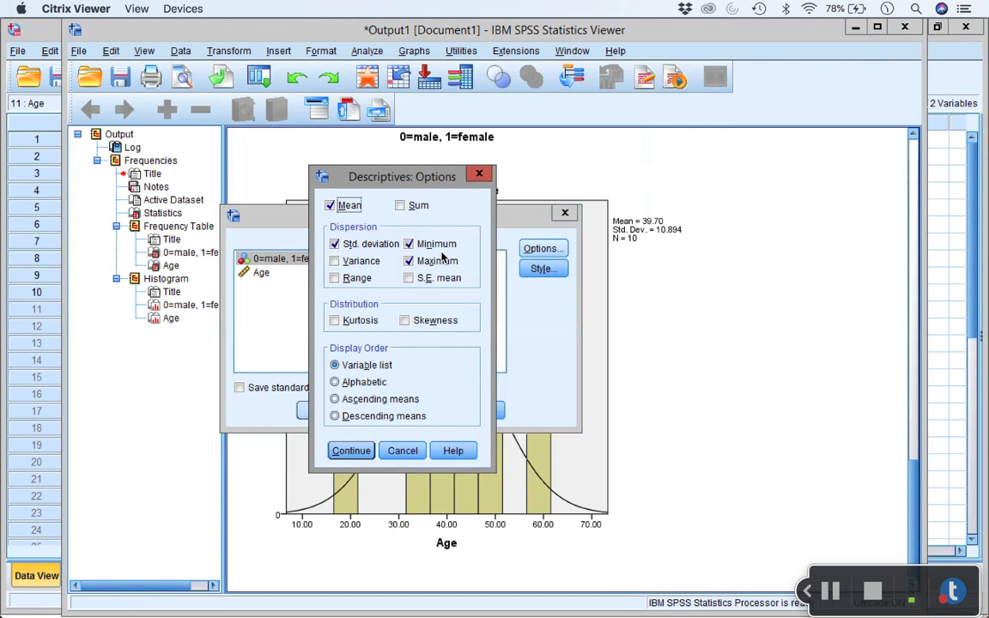
left_click(403, 450)
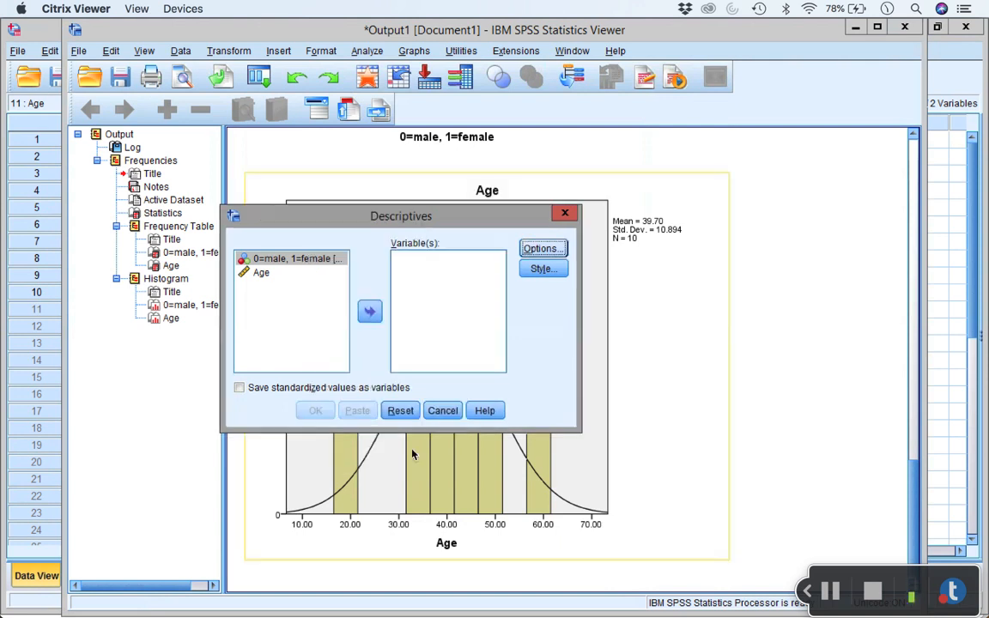
Step: Run Descriptives on Age with standardized values saved as variables, and view the resulting Descriptive Statistics table
left_click(278, 275)
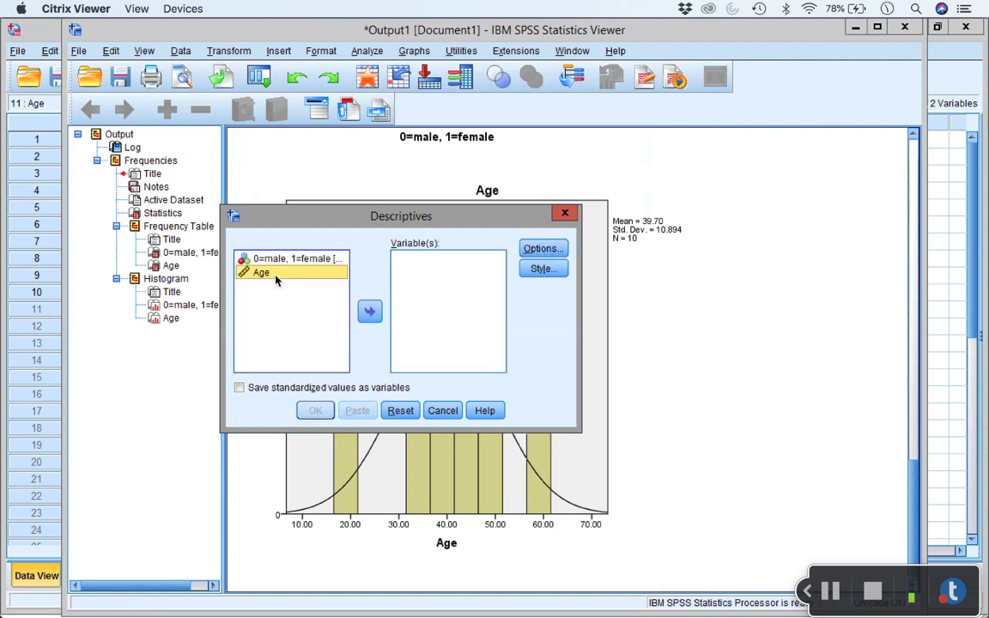
left_click(374, 314)
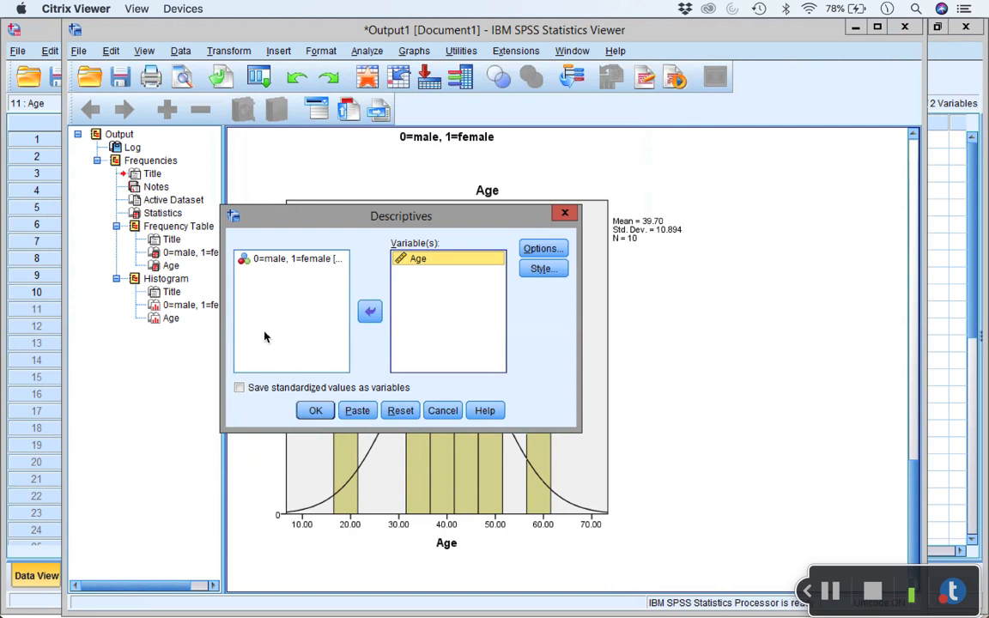
left_click(243, 388)
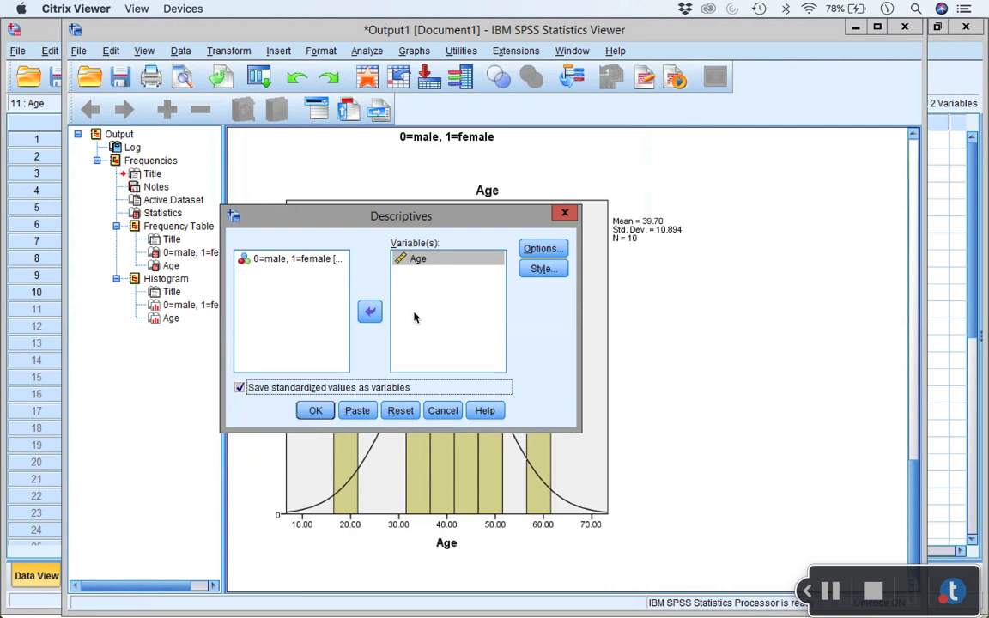
left_click(316, 411)
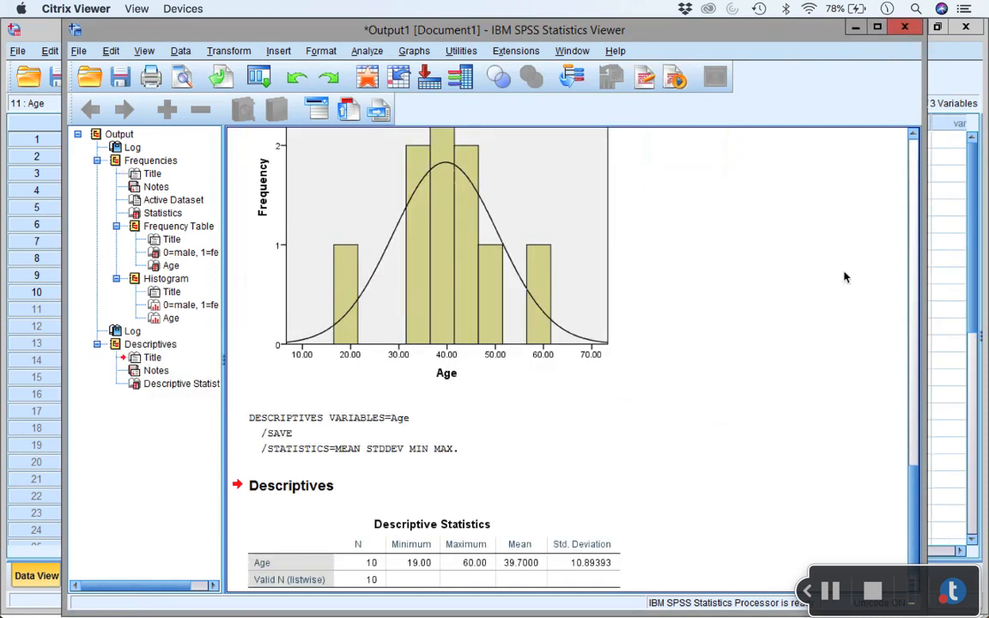
scroll(819, 239, "down", 1)
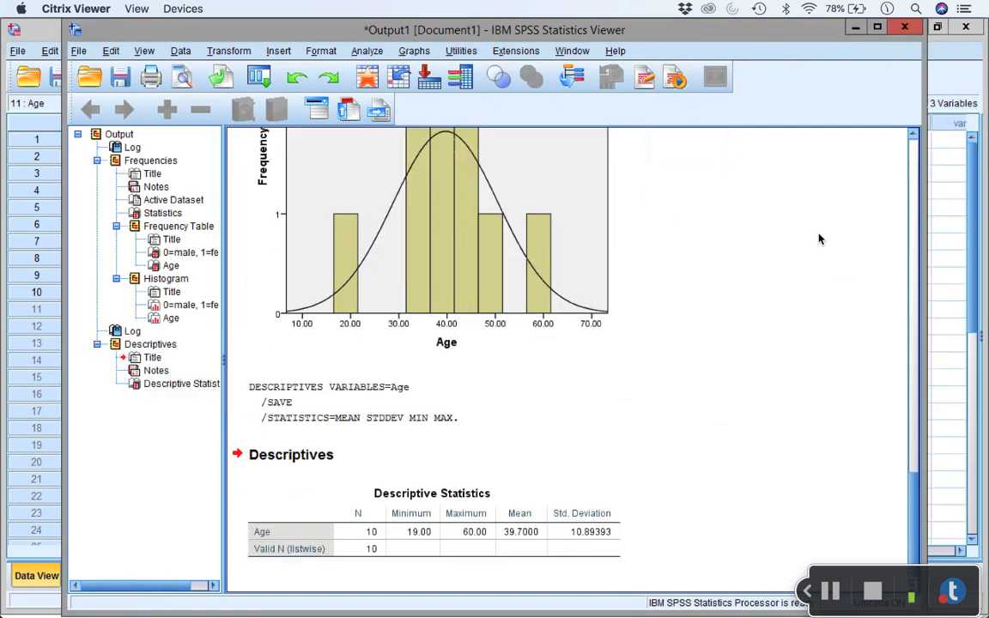
left_click(489, 527)
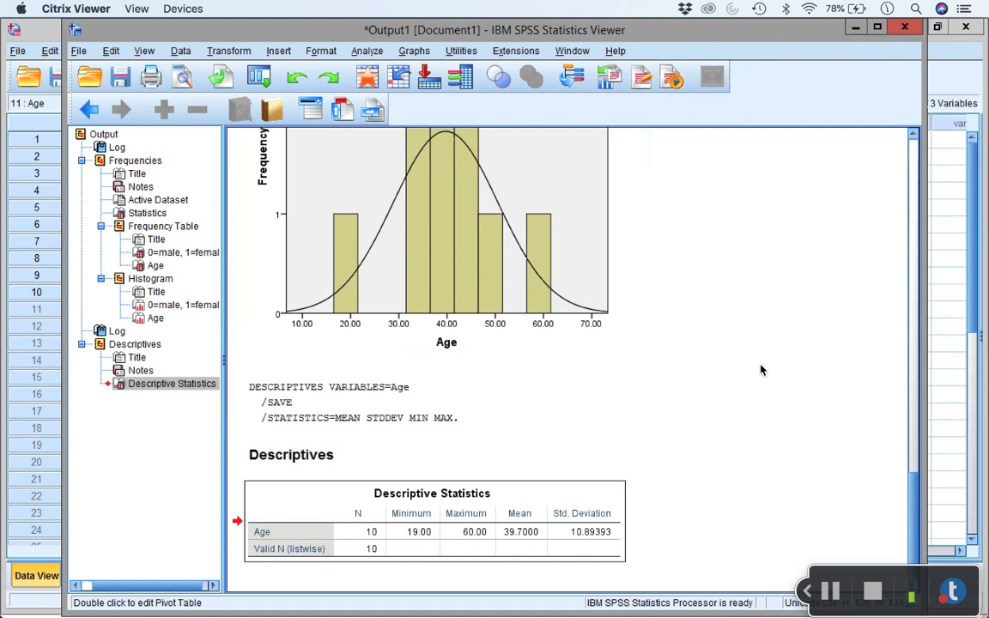
Step: Switch to the Data Editor and compare ages with their standardized ZAge scores for cases 6, 5 and 10
left_click(948, 227)
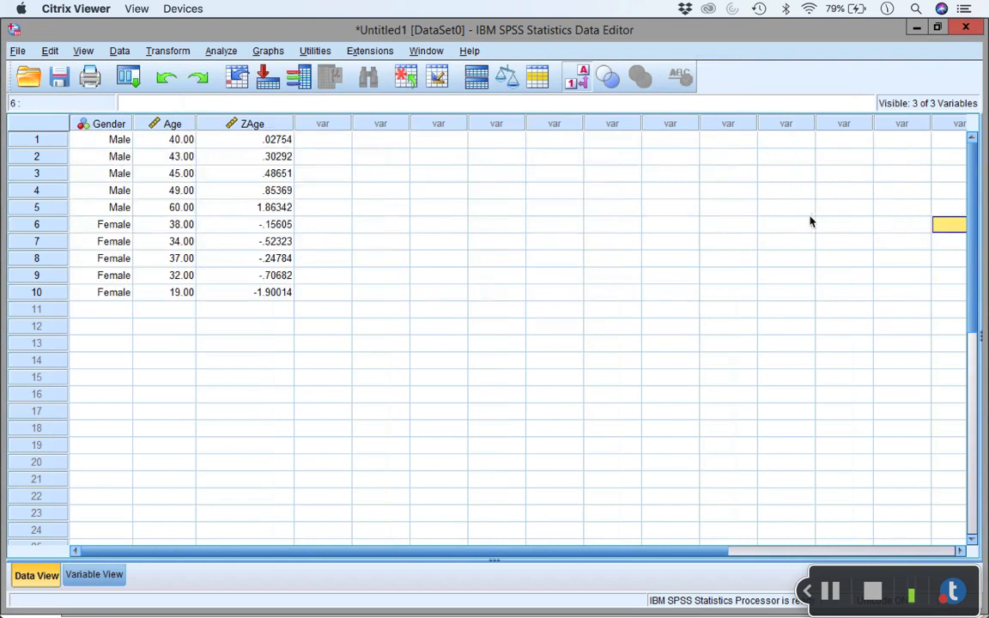
left_click(267, 126)
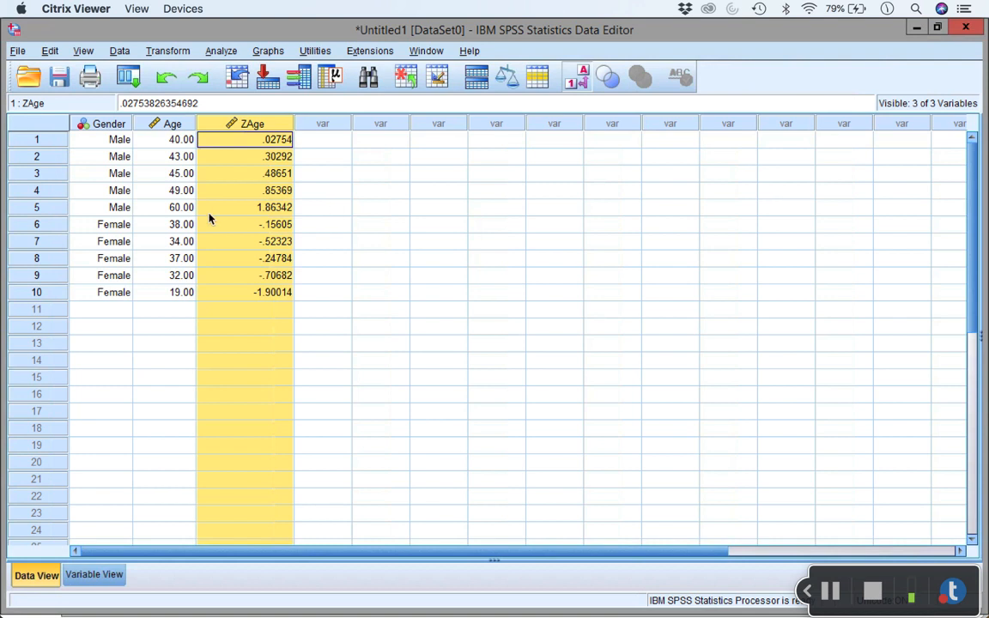
left_click(190, 225)
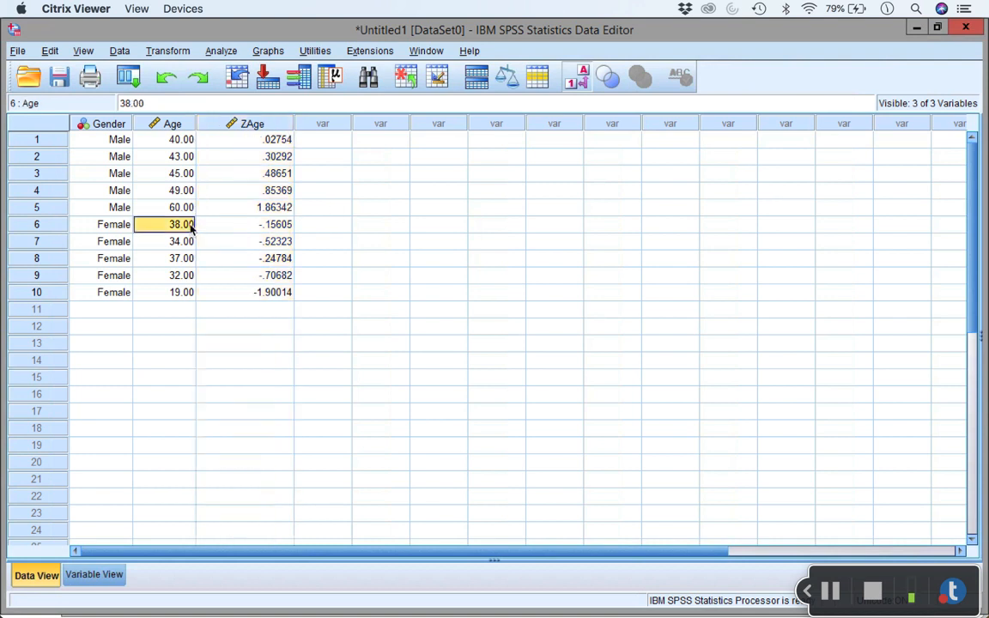
left_click(288, 225)
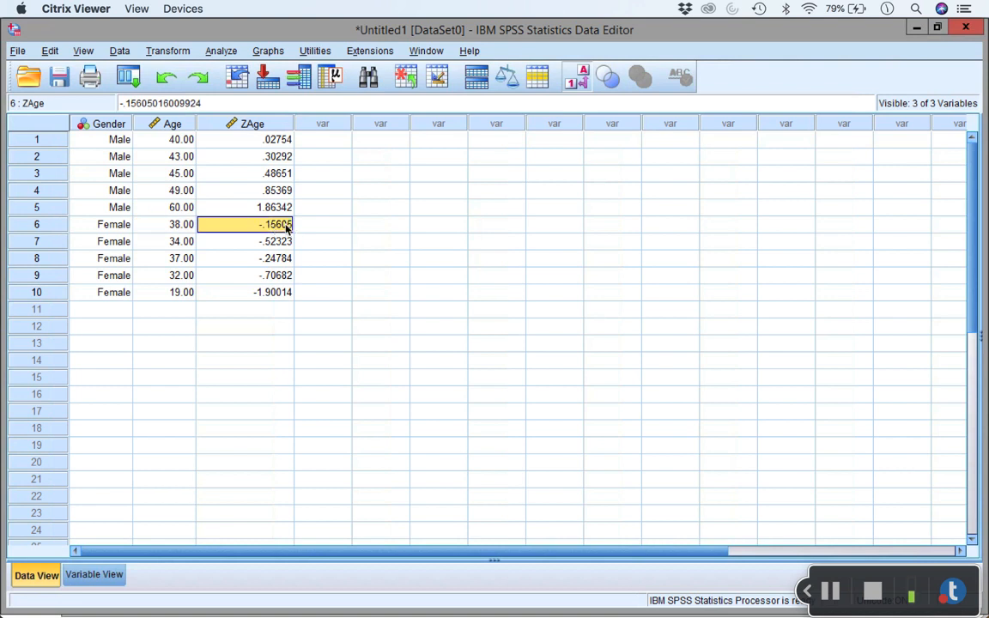
left_click(189, 208)
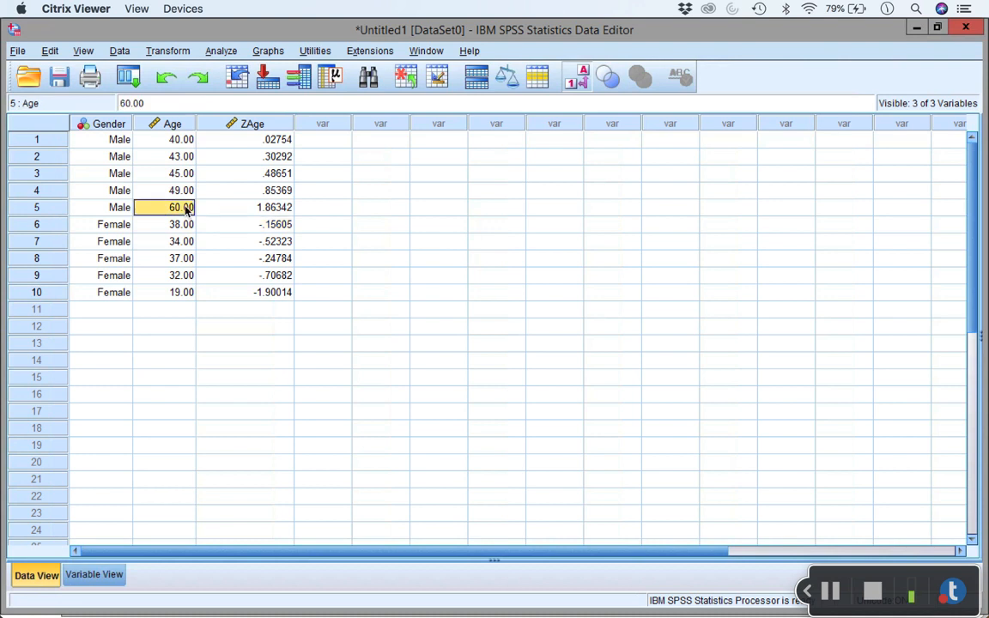
left_click(263, 213)
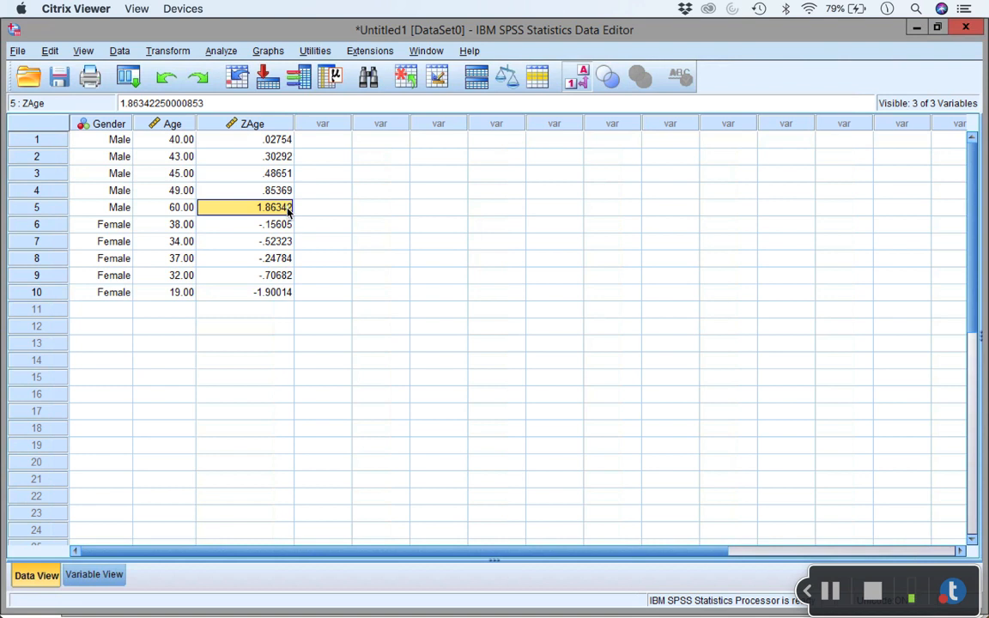
left_click(276, 294)
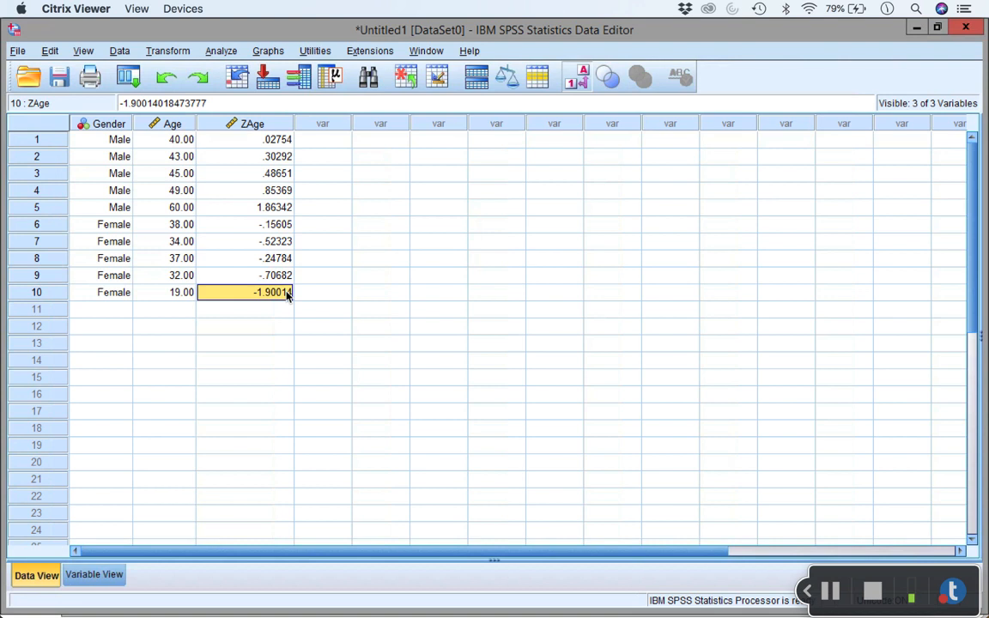
Step: Run Descriptives on Age and Zscore(Age) without saving standardized values, and view the resulting Descriptive Statistics table
left_click(274, 125)
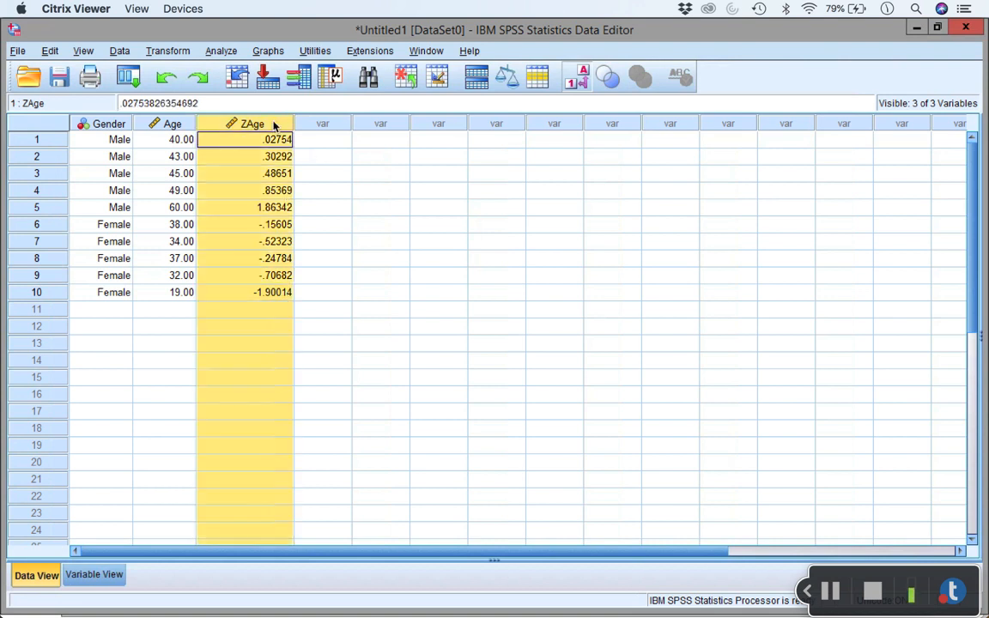
left_click(228, 50)
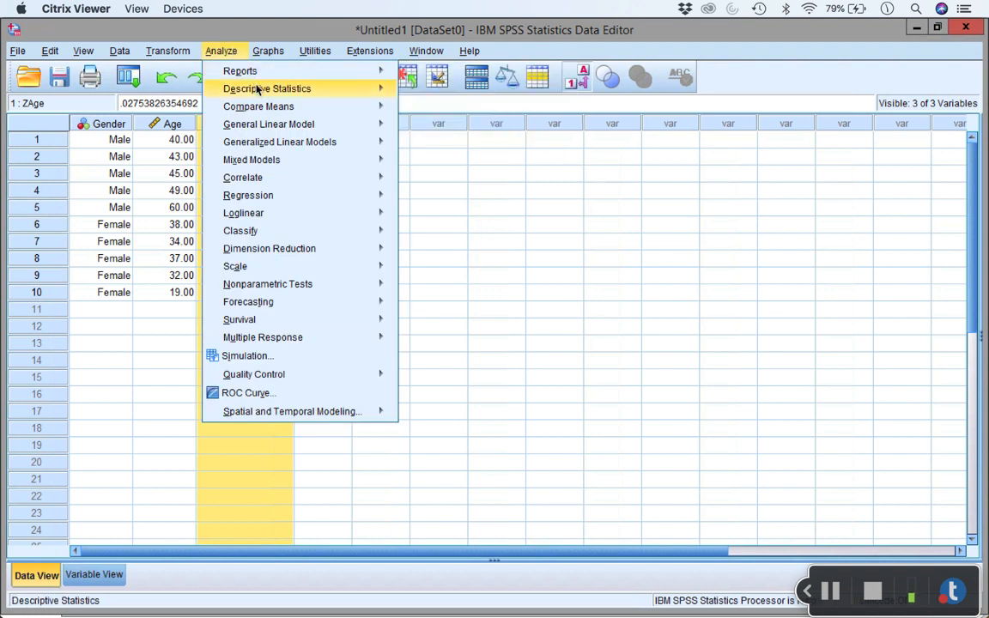
mouse_move(257, 89)
left_click(430, 109)
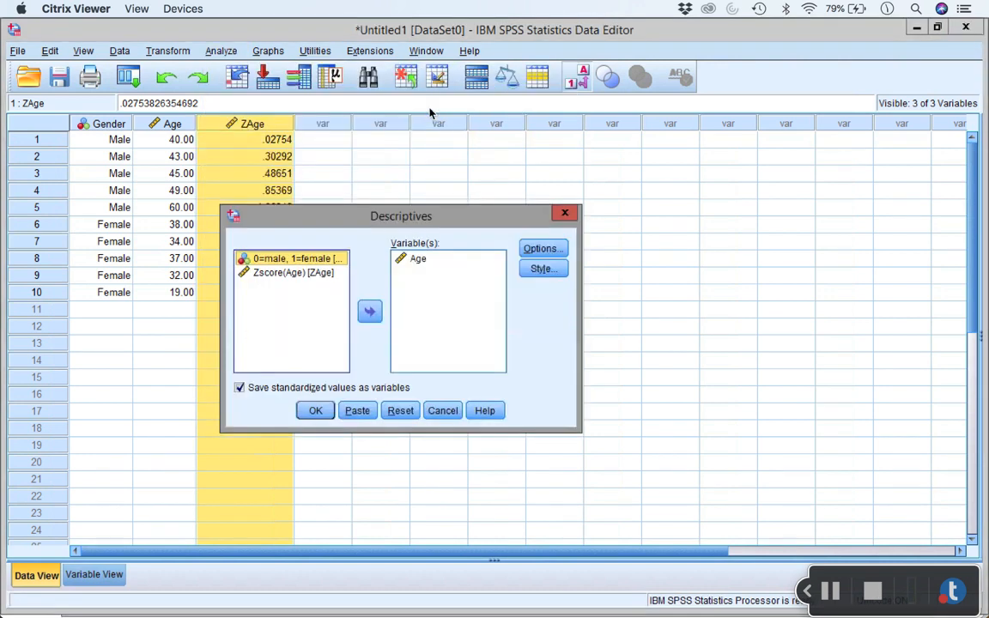
left_click(324, 272)
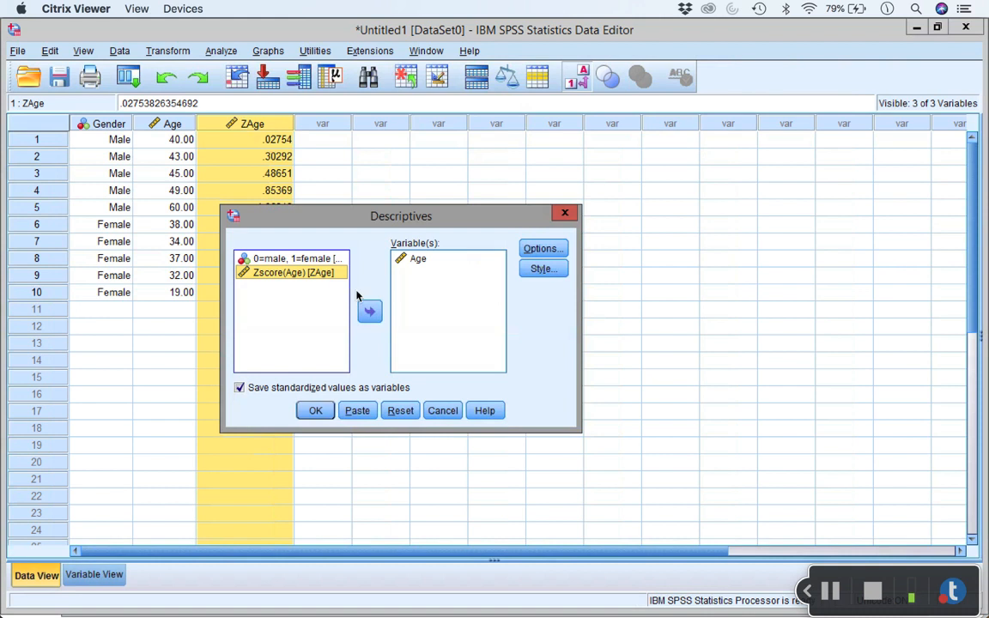
left_click(371, 313)
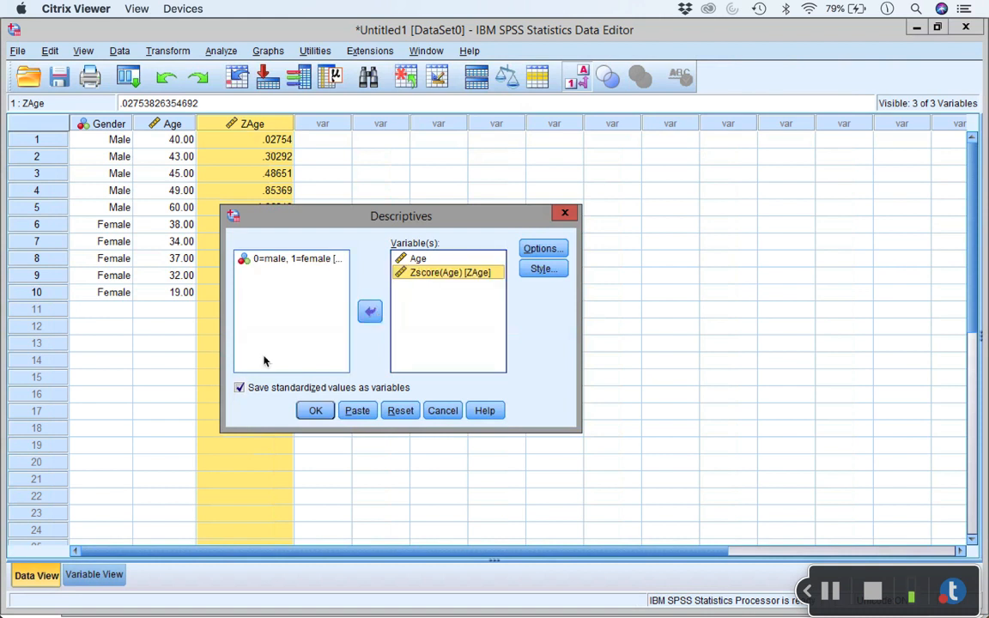
left_click(245, 390)
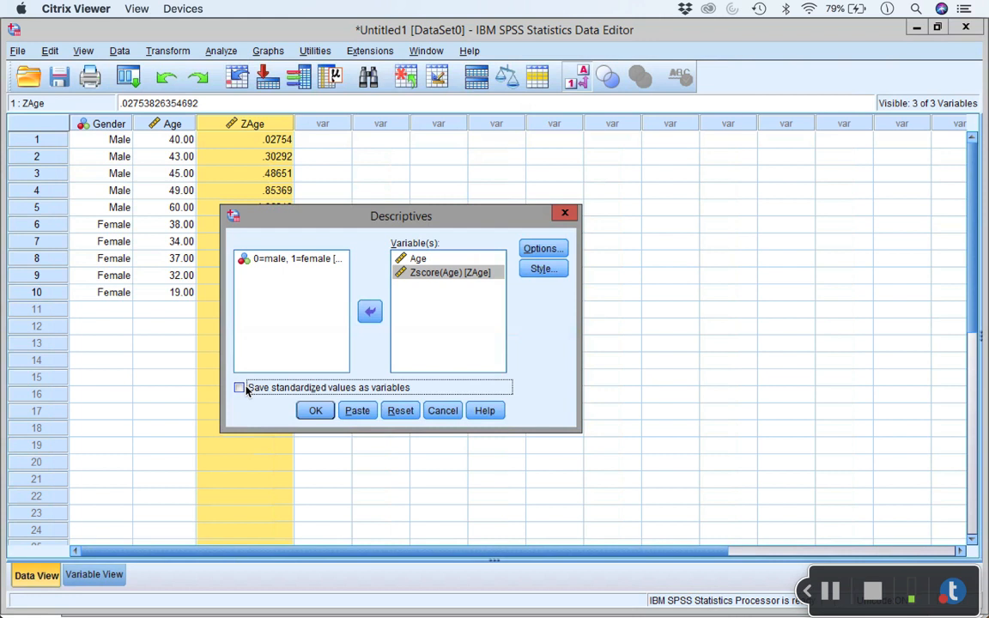
left_click(317, 411)
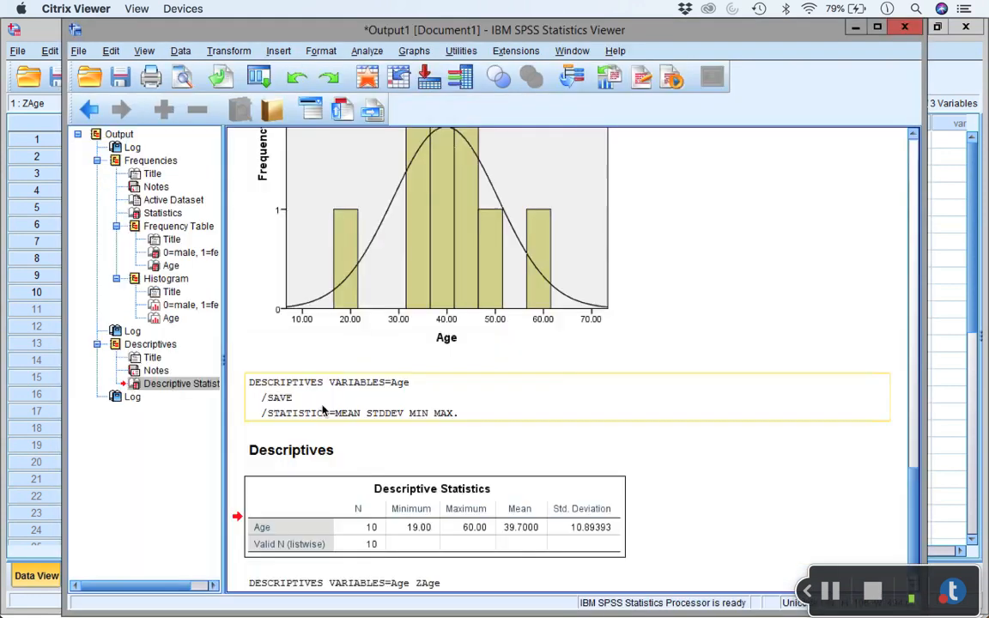
scroll(743, 277, "down", 1)
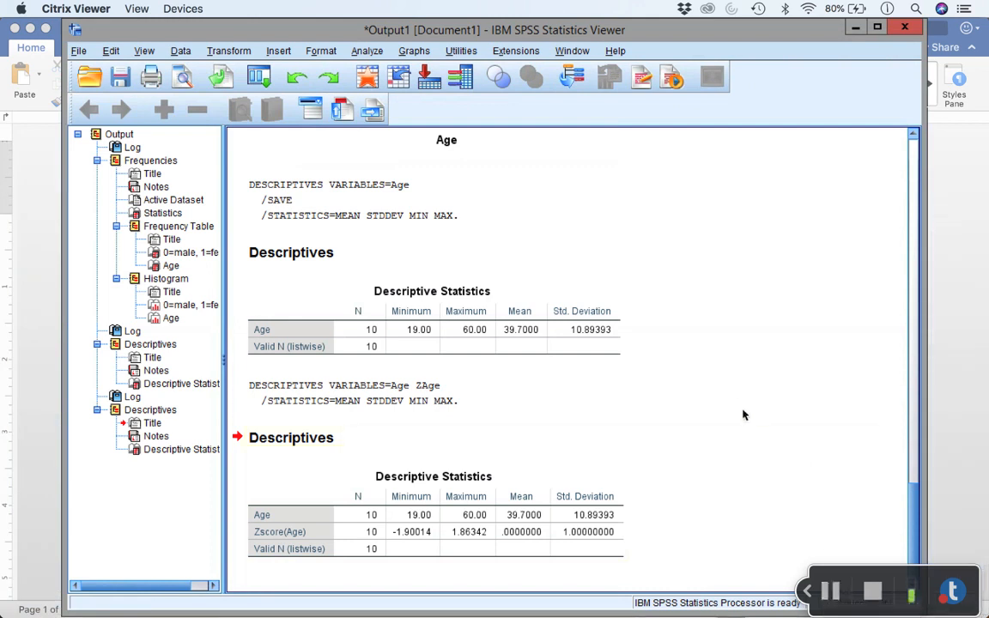
Step: Copy the Age histogram with its normal curve from the Frequencies output
scroll(737, 387, "up", 5)
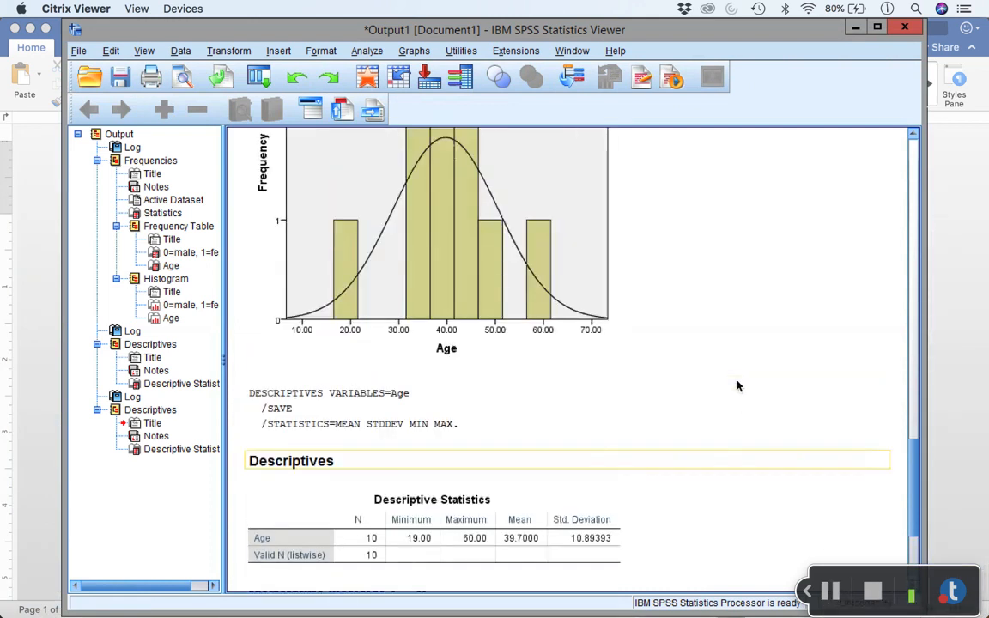
scroll(738, 387, "up", 5)
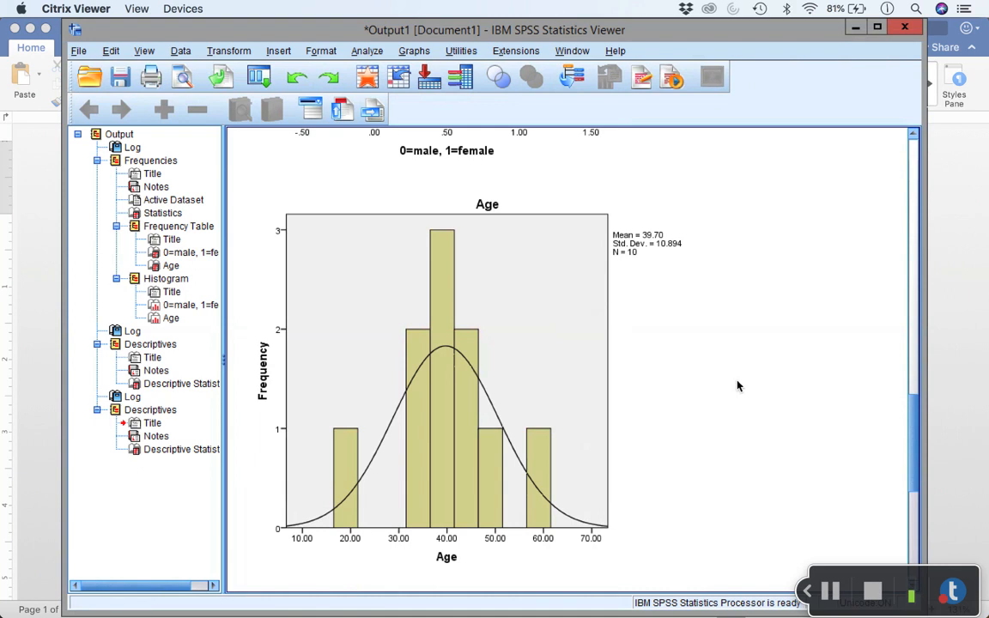
left_click(487, 330)
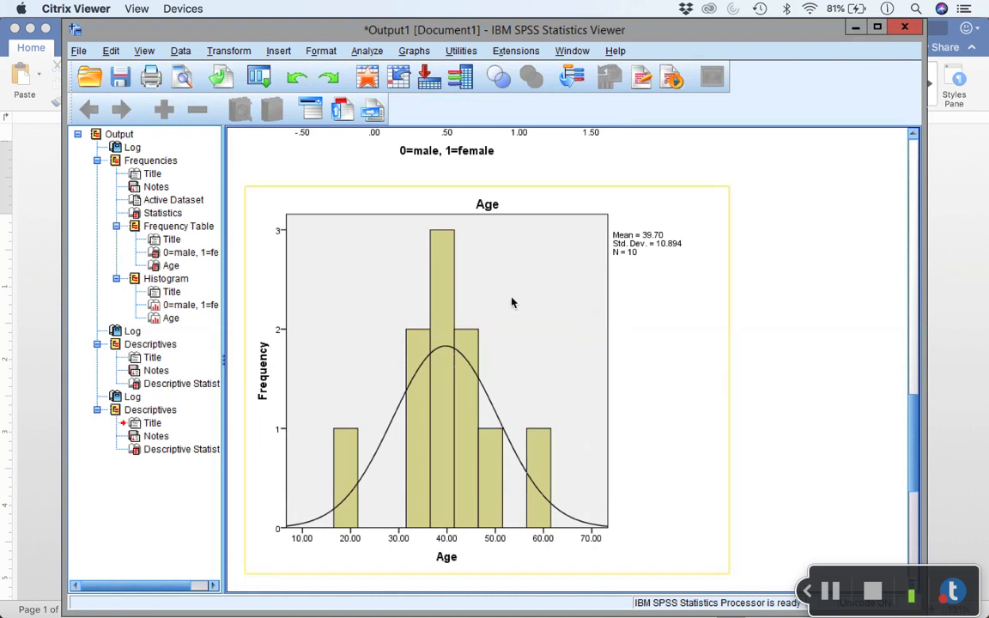
left_click(492, 308)
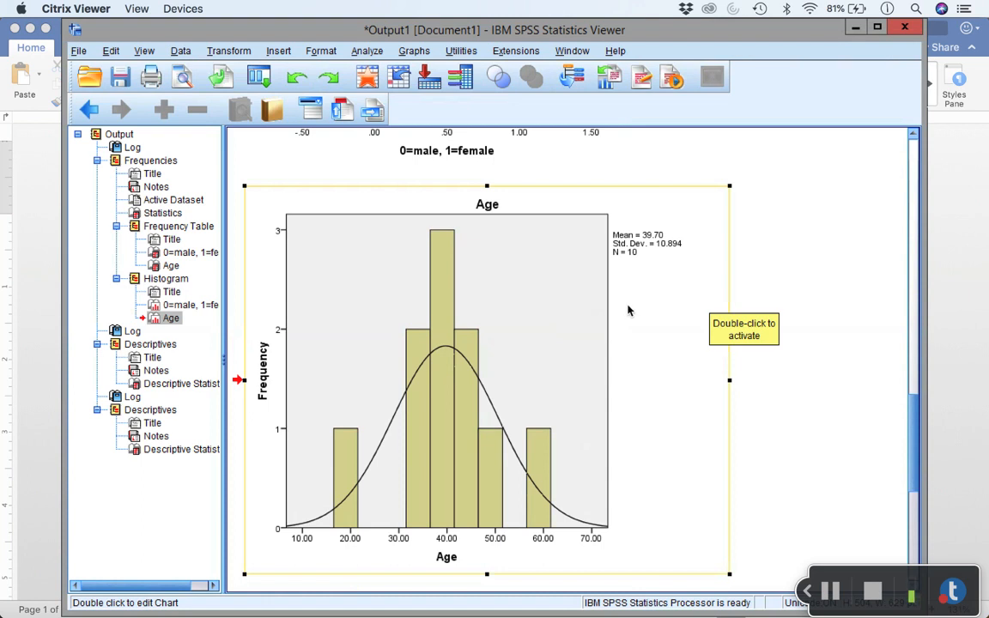
right_click(560, 288)
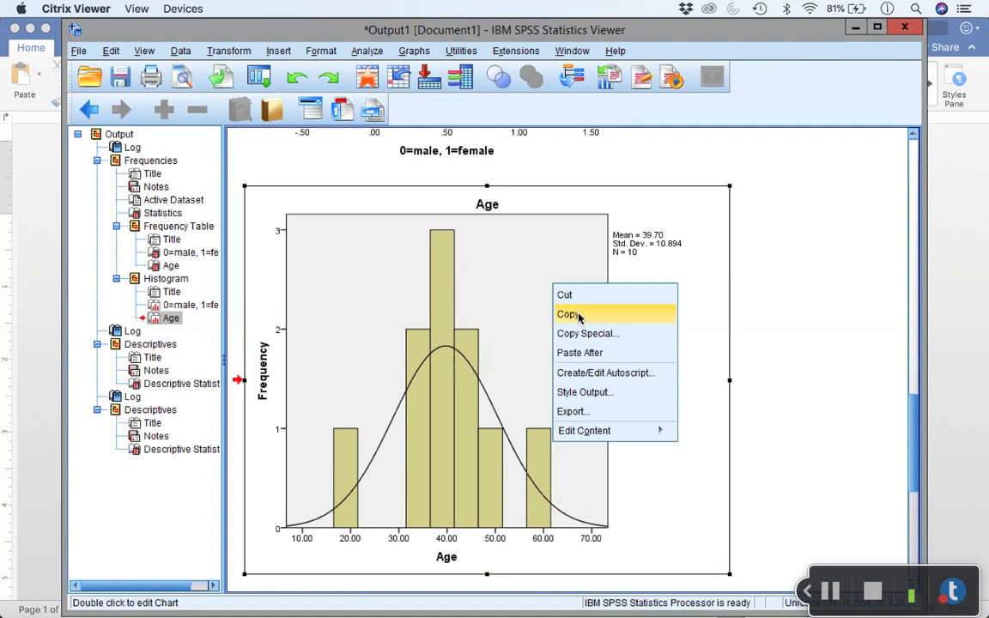
left_click(567, 315)
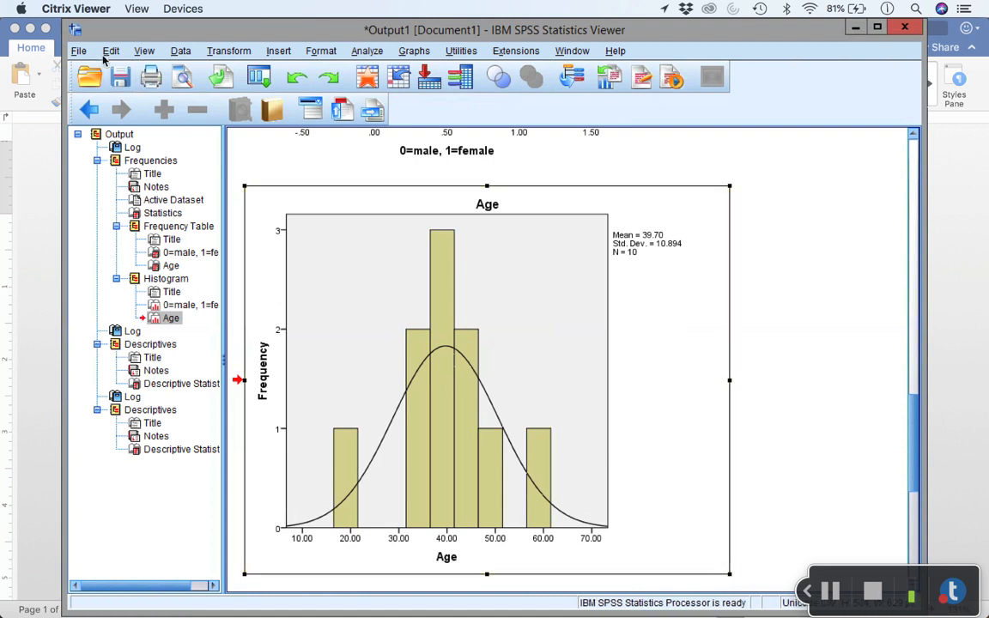
left_click(121, 52)
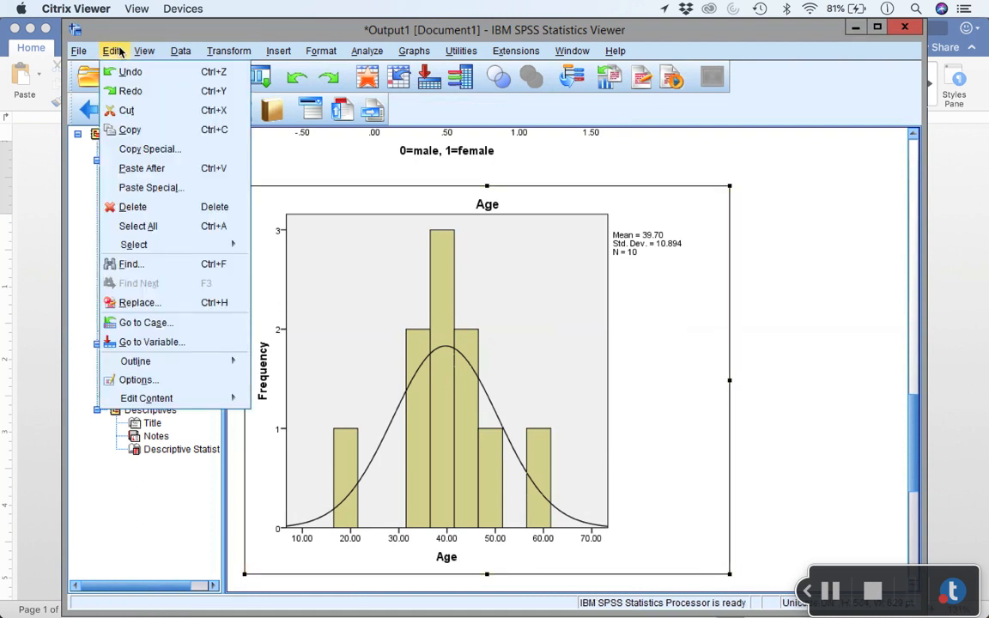
left_click(120, 52)
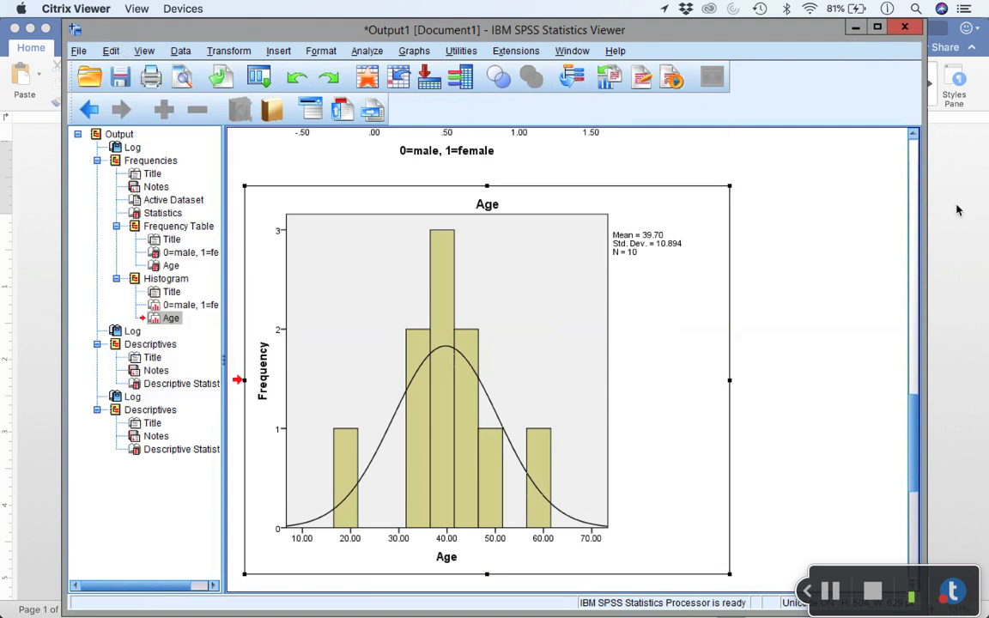
key("ctrl+c")
Step: Switch to the blank Word document and paste the copied Age histogram into it
left_click(968, 251)
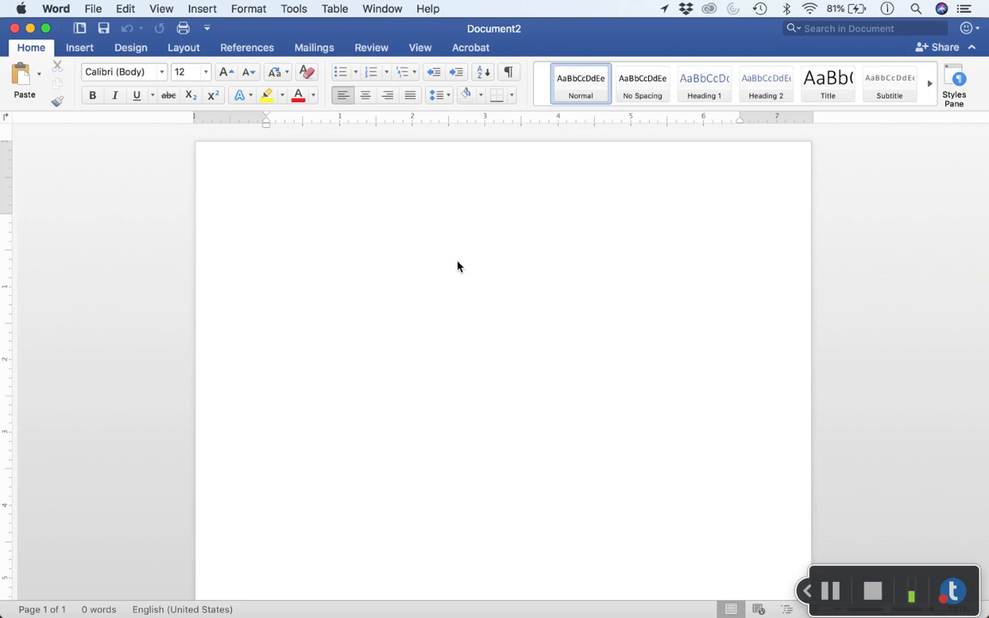
key("super+v")
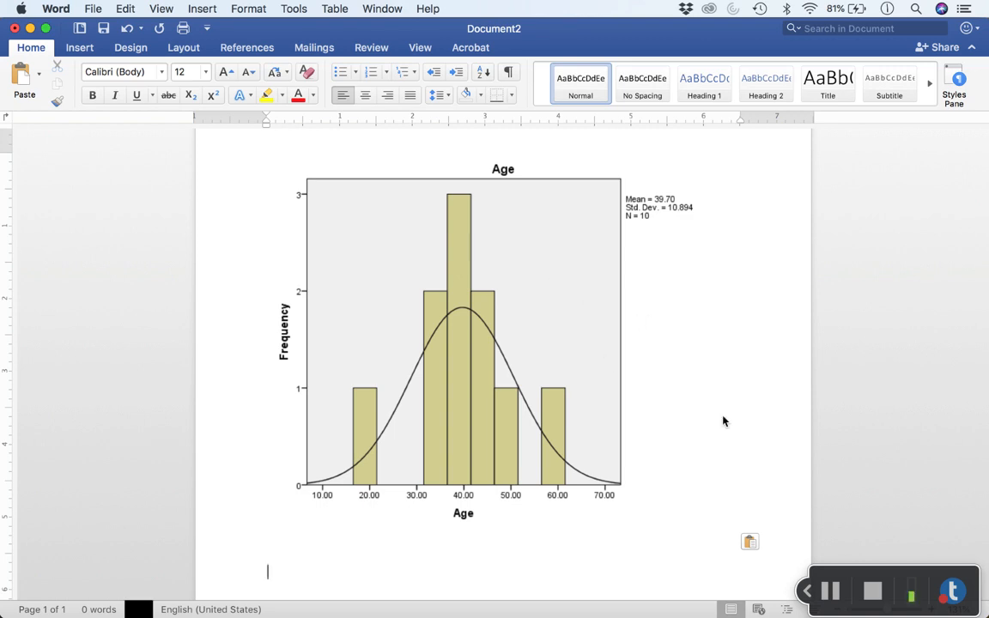
scroll(635, 431, "down", 1)
Step: Return to the SPSS output in Citrix Viewer and go to the Descriptive Statistics table for Age and Zscore(Age)
mouse_move(790, 608)
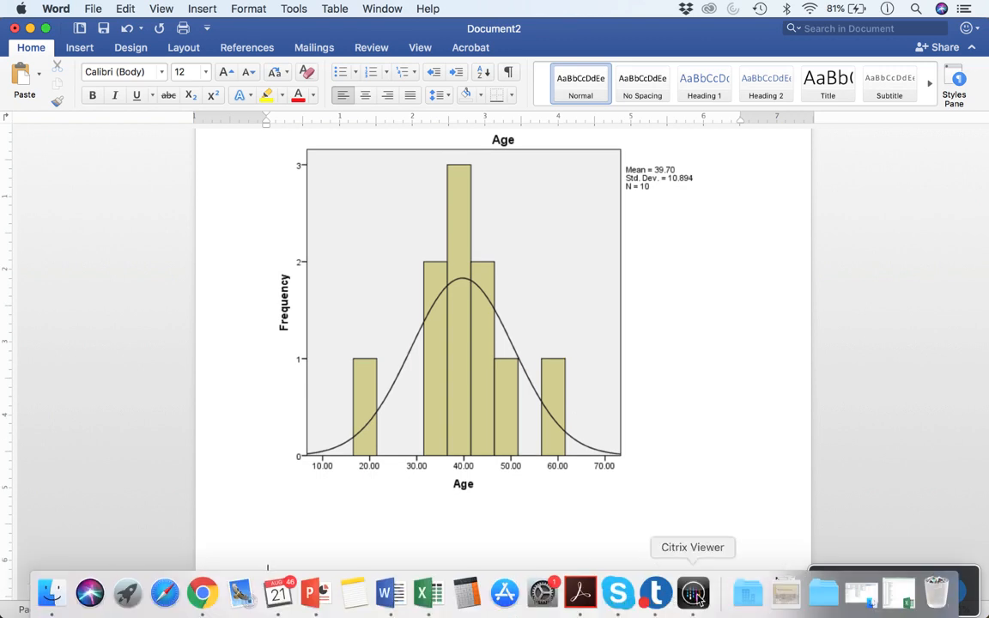
left_click(693, 594)
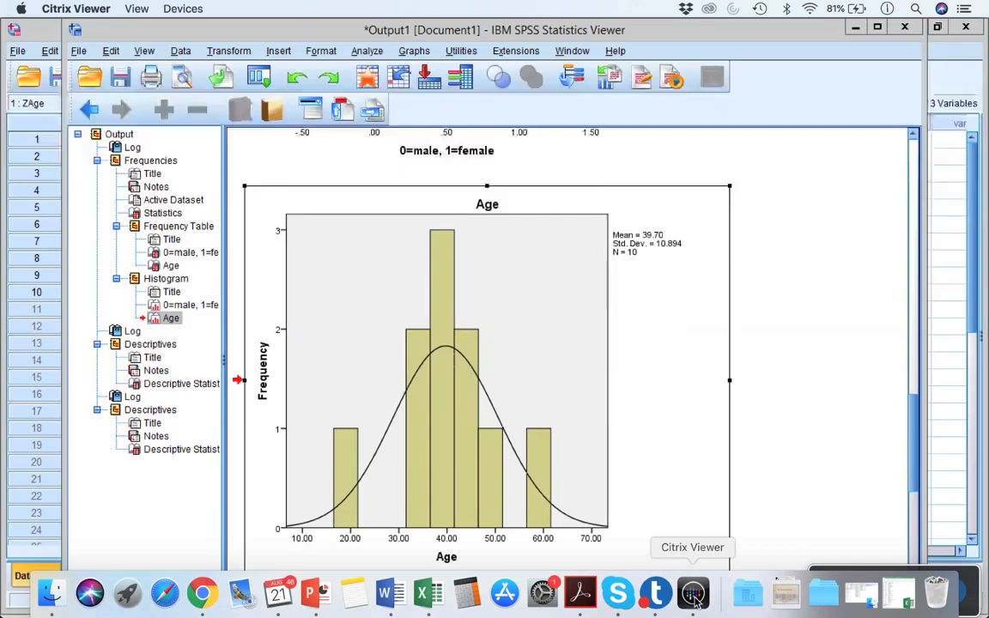
scroll(750, 360, "down", 10)
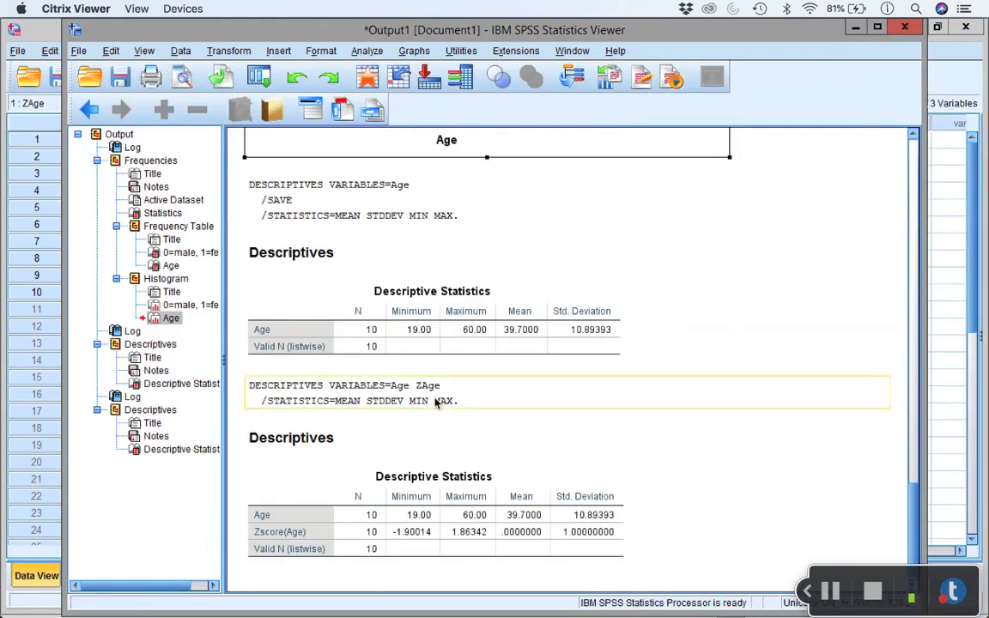